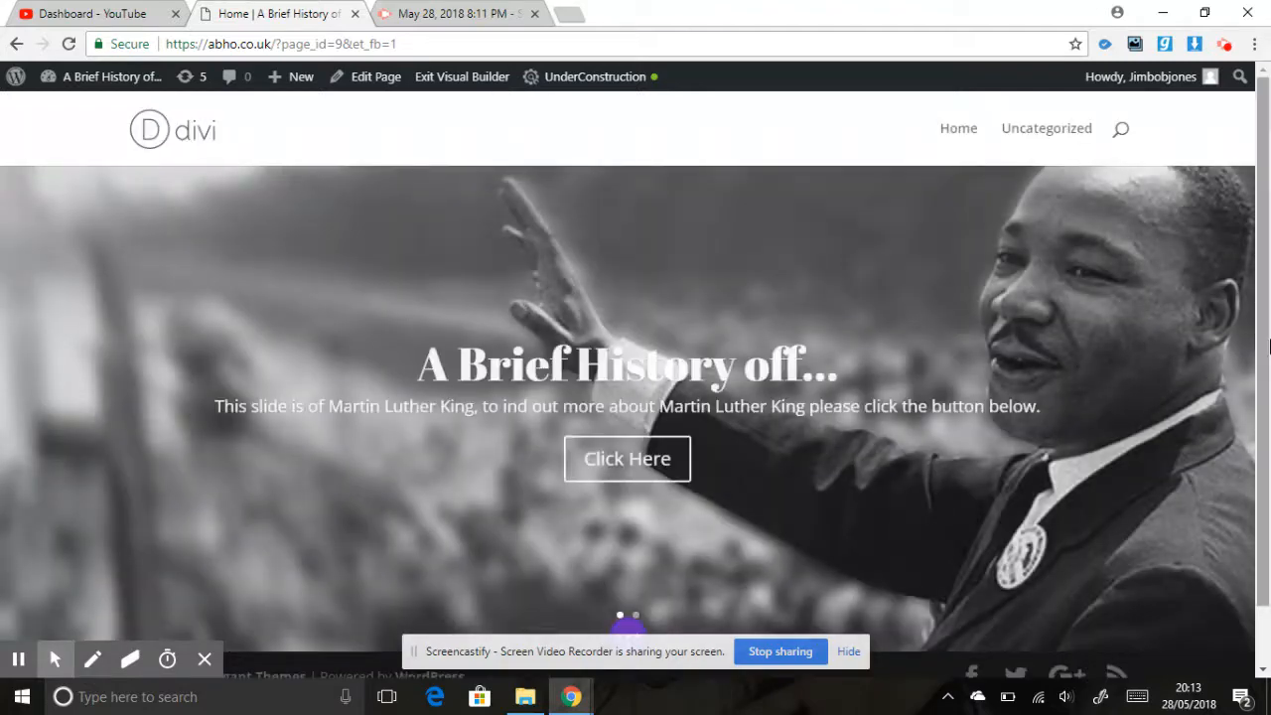
Step: Add a new section below the slider with a single-column row holding a Blurb module, keeping its default content
scroll(1269, 201, "down", 1)
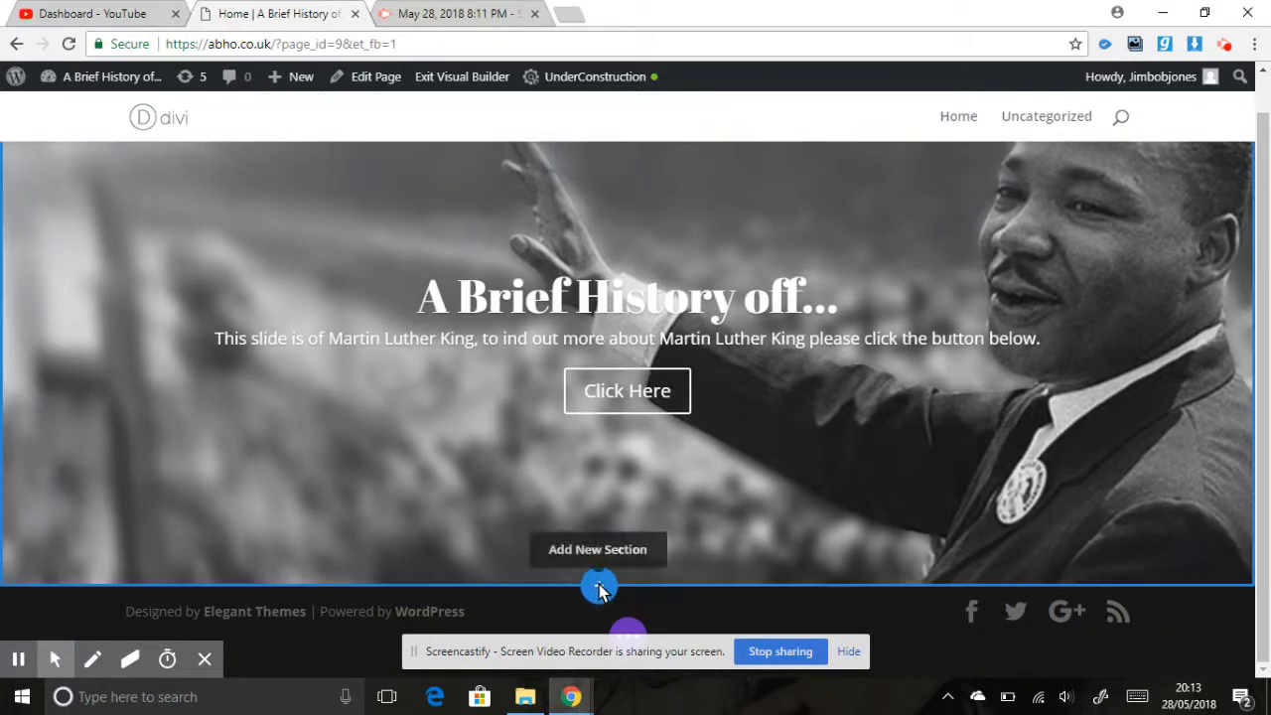
left_click(599, 587)
left_click(508, 518)
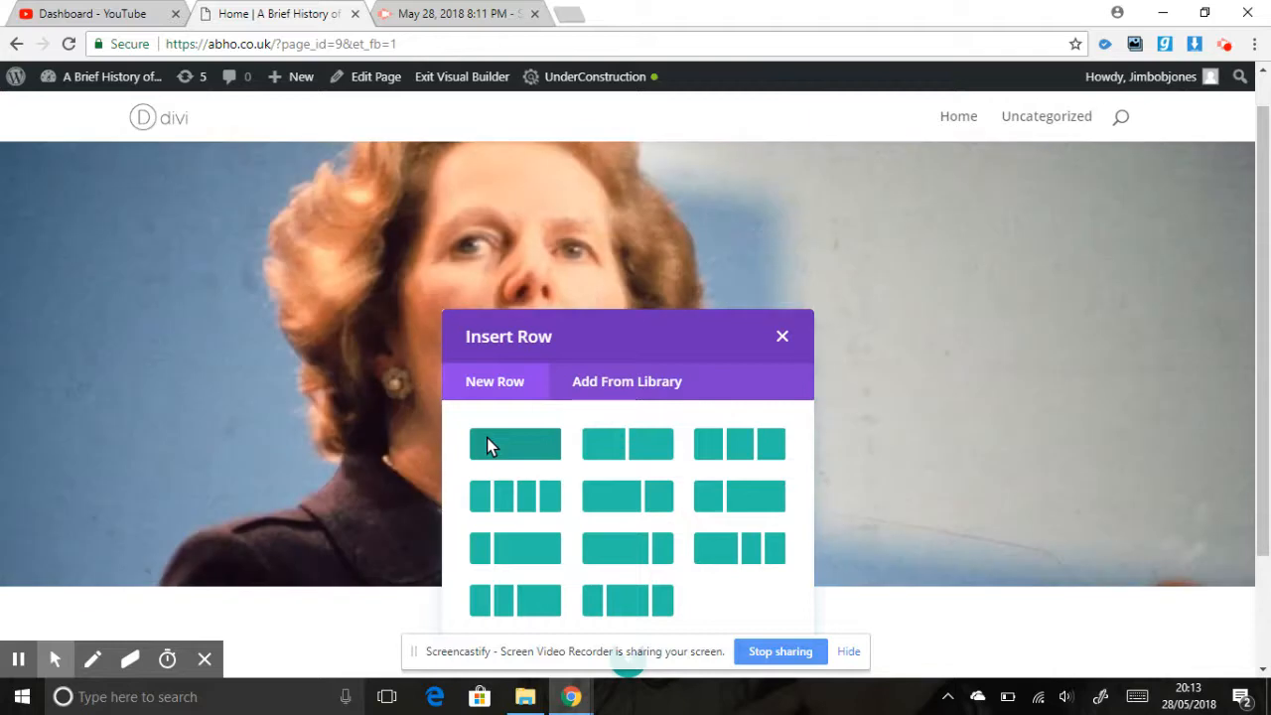
left_click(487, 439)
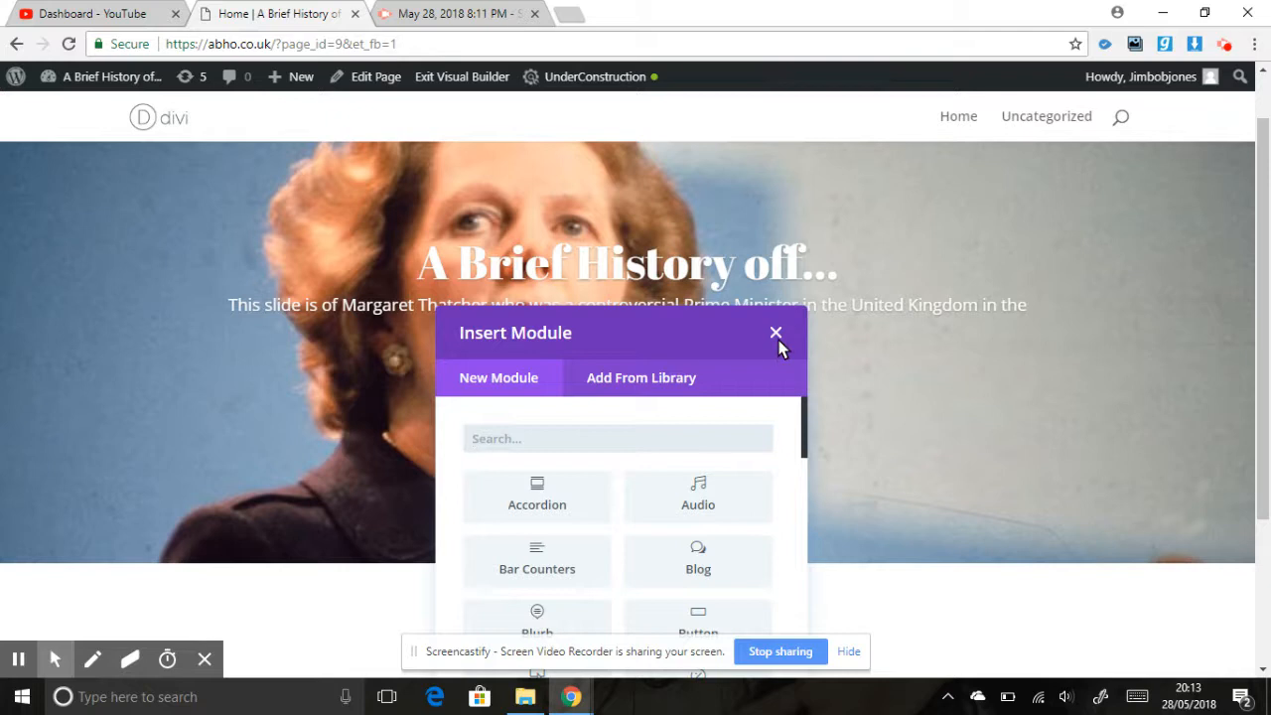
scroll(1241, 284, "down", 1)
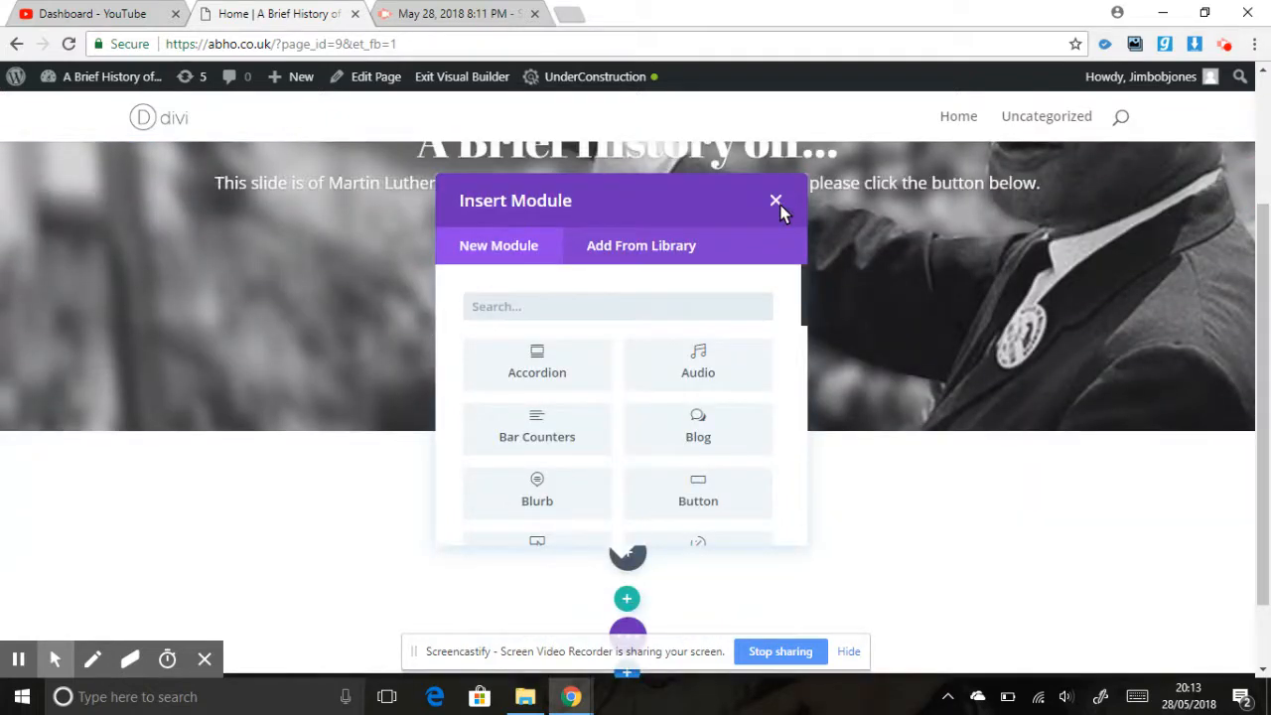
left_click(538, 493)
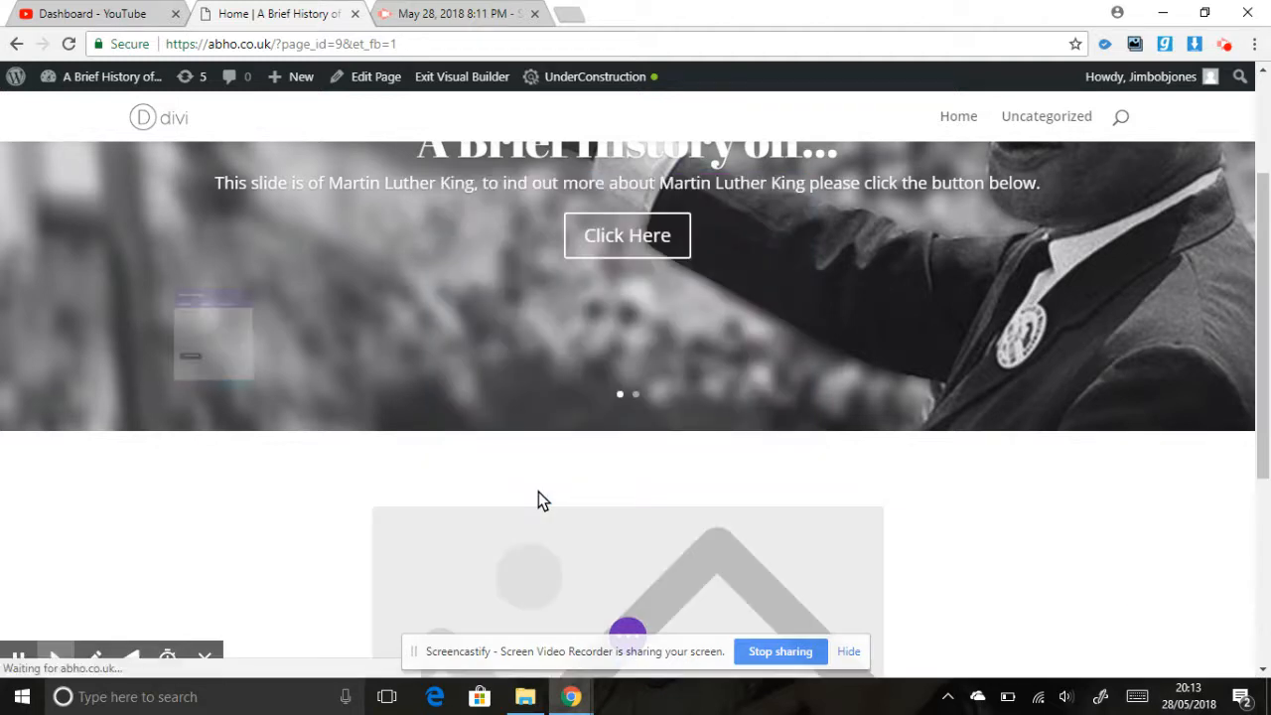
left_click_drag(1265, 313, 1269, 448)
left_click_drag(215, 340, 6, 352)
left_click(323, 559)
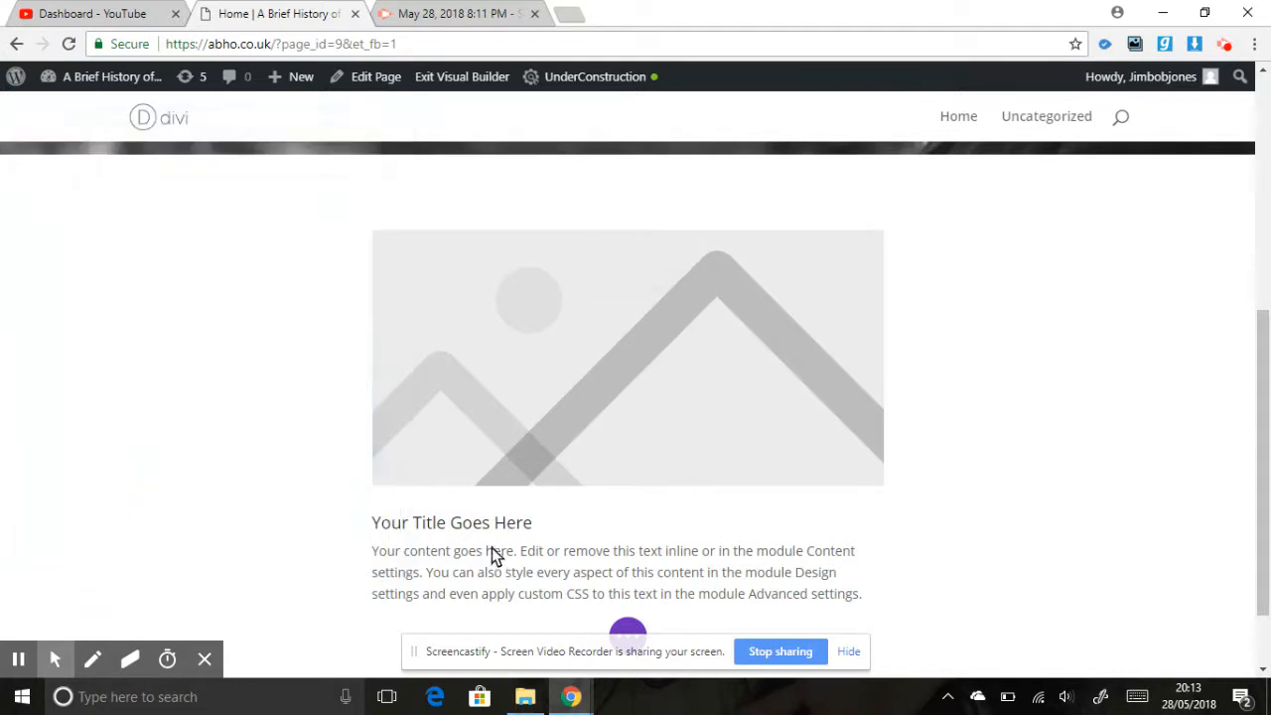
Step: Delete the placeholder image from the blurb in its module settings
scroll(1264, 444, "down", 2)
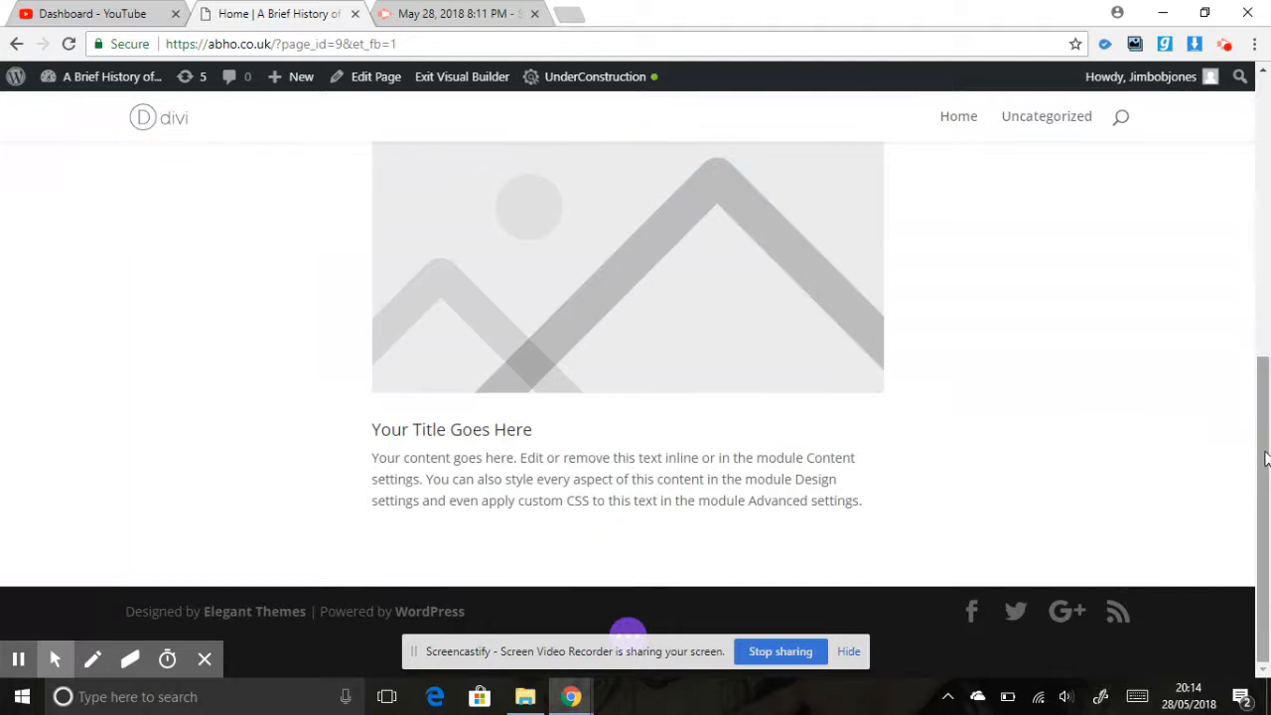
left_click_drag(1263, 451, 1265, 415)
mouse_move(594, 302)
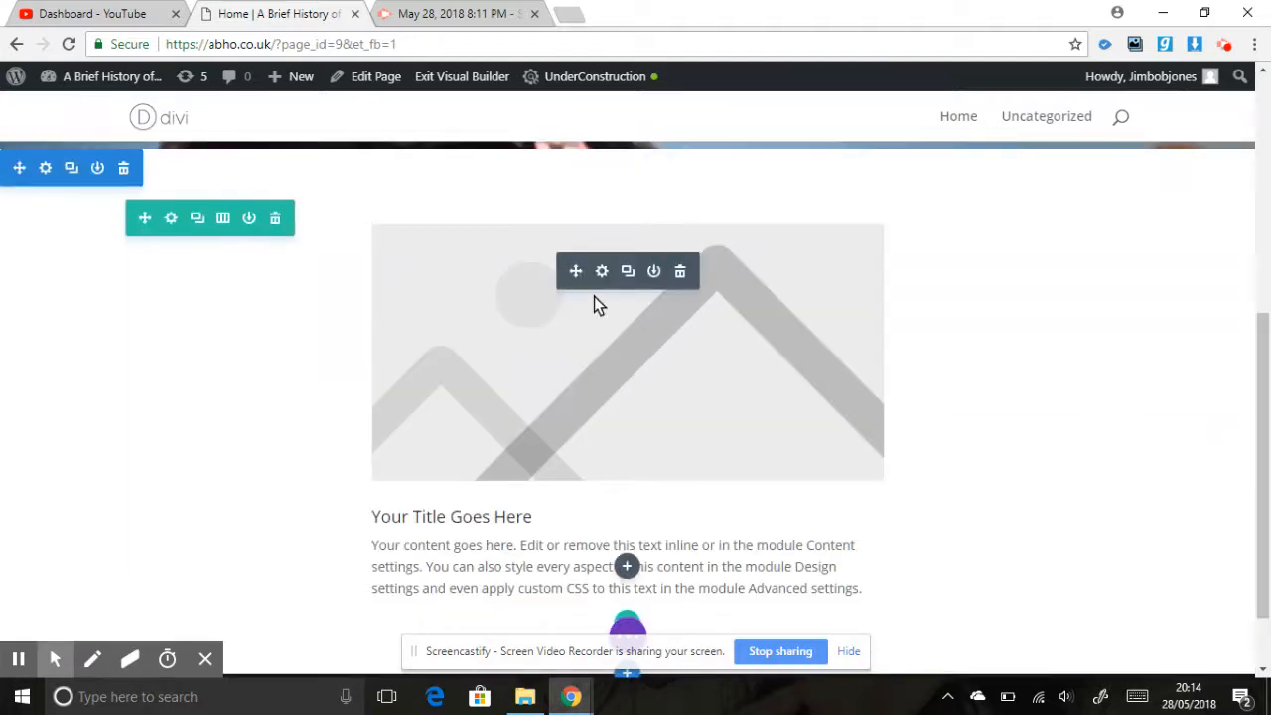
left_click(603, 270)
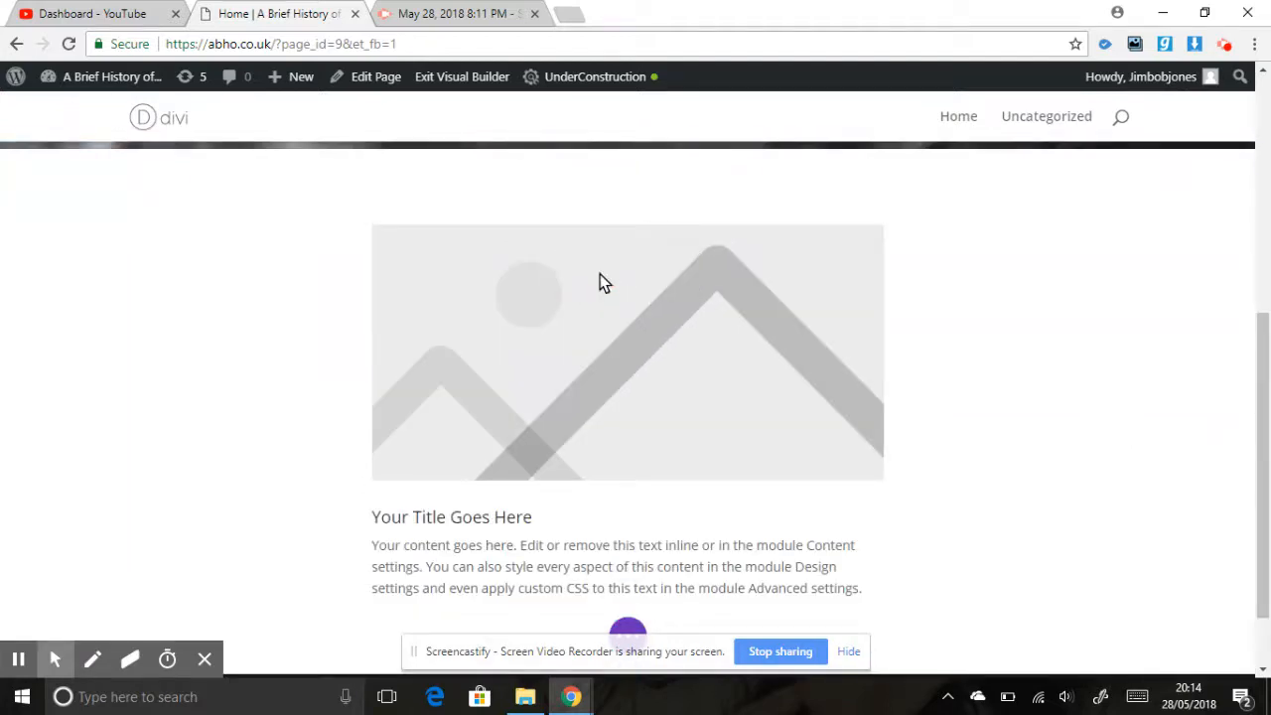
left_click_drag(397, 241, 380, 411)
left_click(249, 382)
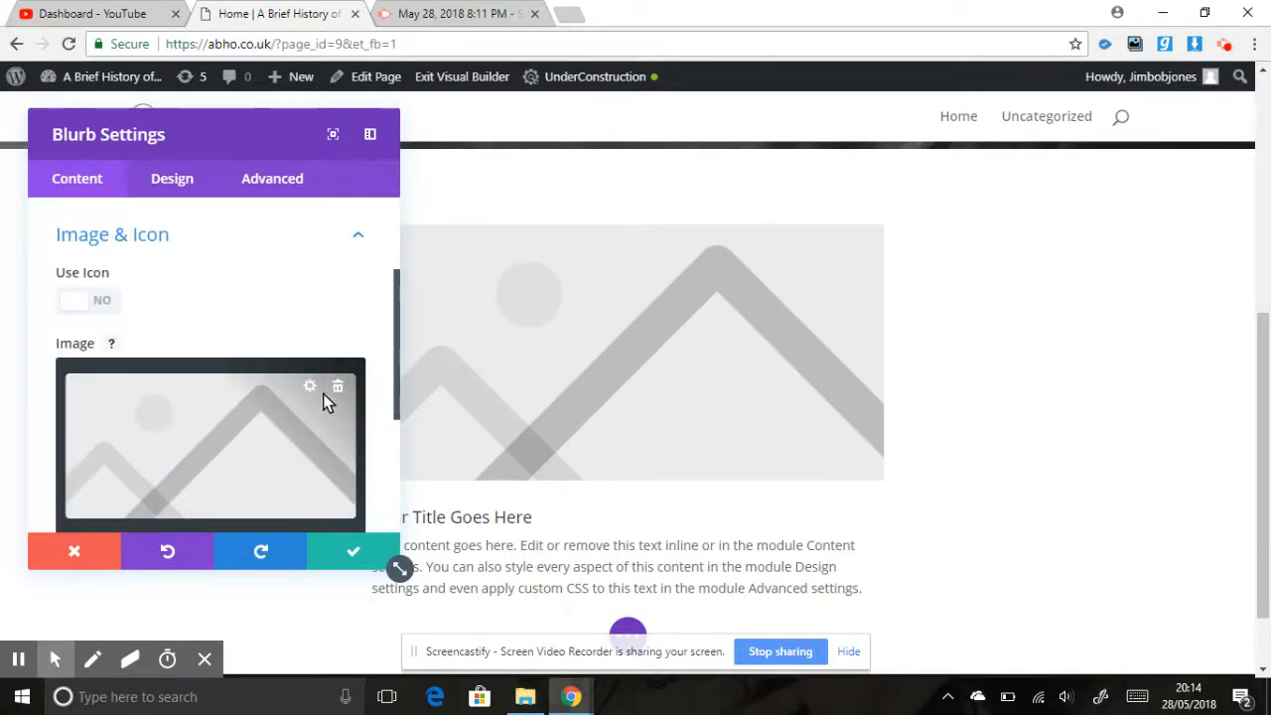
left_click(337, 387)
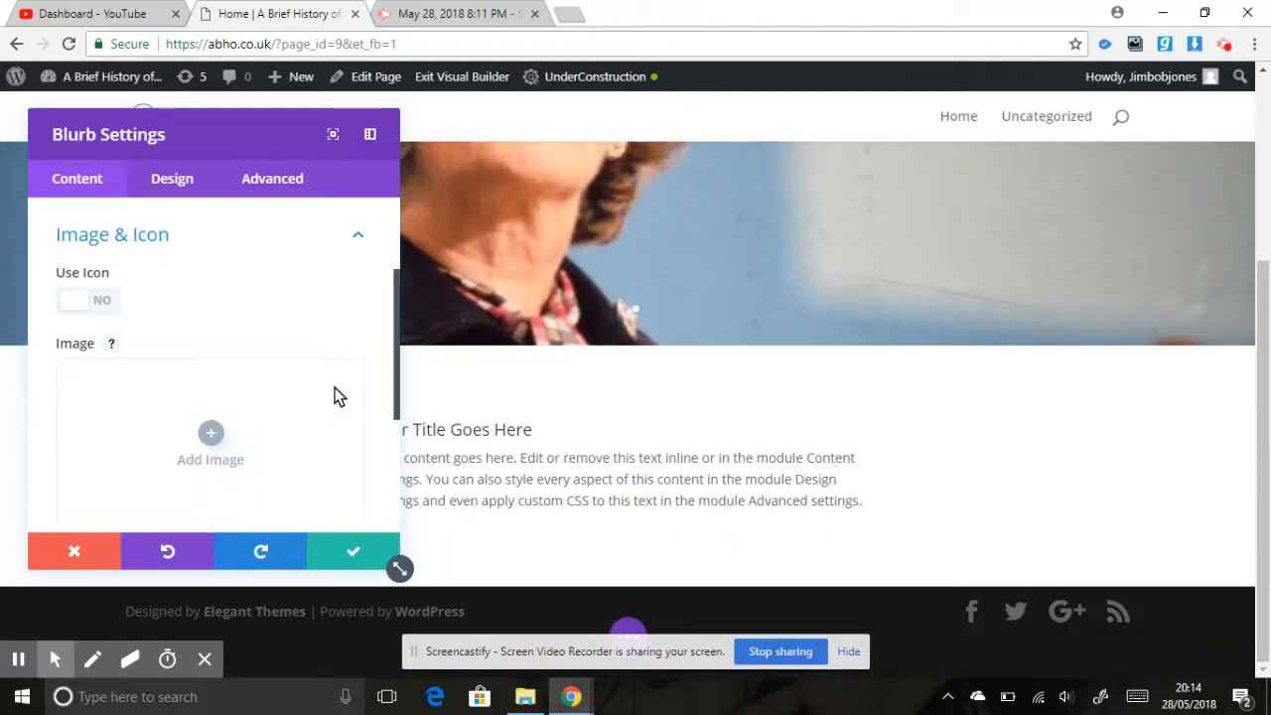
Step: Try the circled up-chevron icon on the blurb and switch the icon option back off
left_click(103, 303)
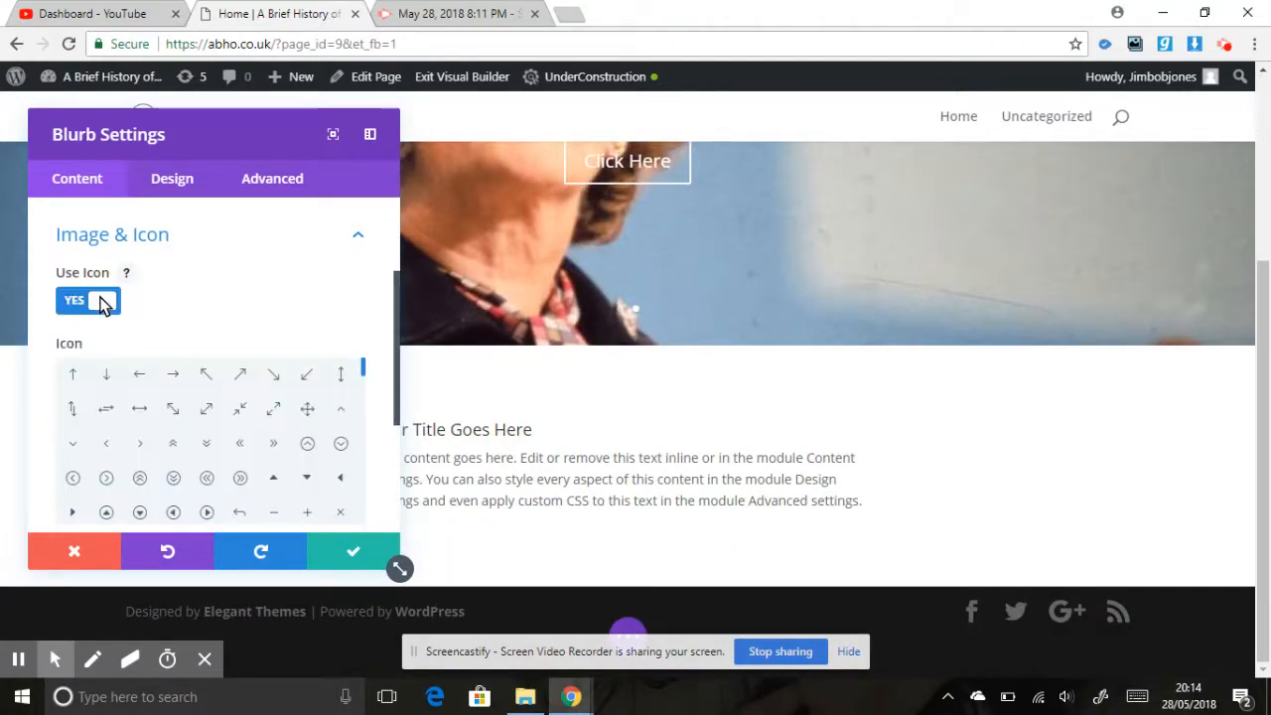
left_click_drag(395, 326, 395, 378)
left_click(308, 334)
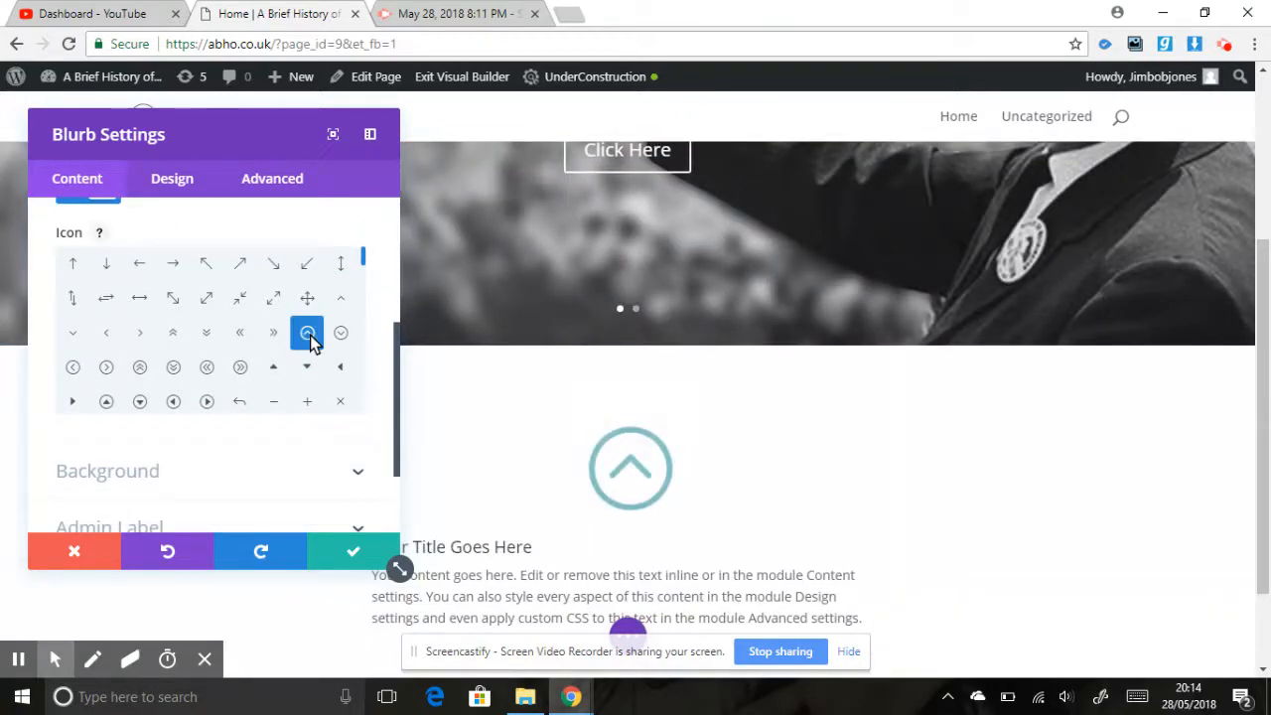
left_click(110, 203)
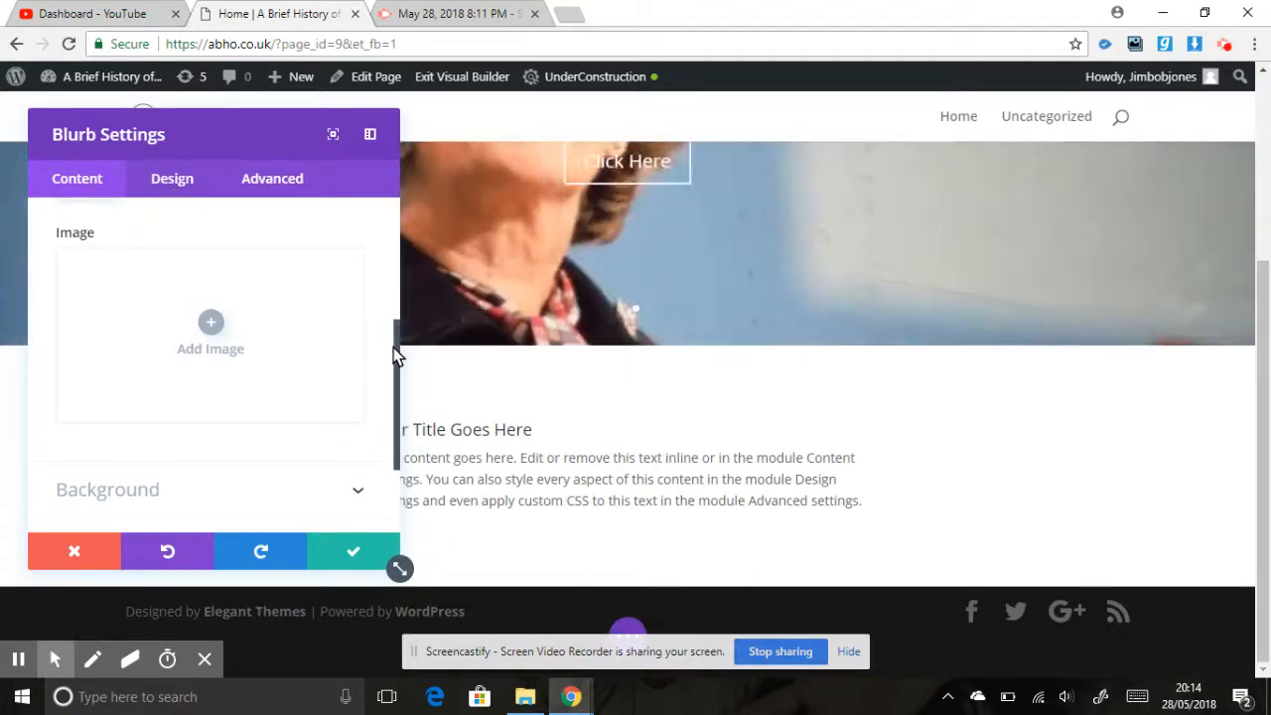
Step: Replace the blurb's placeholder title with "Welcome to a Brief History of..."
left_click_drag(395, 356, 398, 223)
left_click(252, 283)
left_click_drag(210, 339, 46, 340)
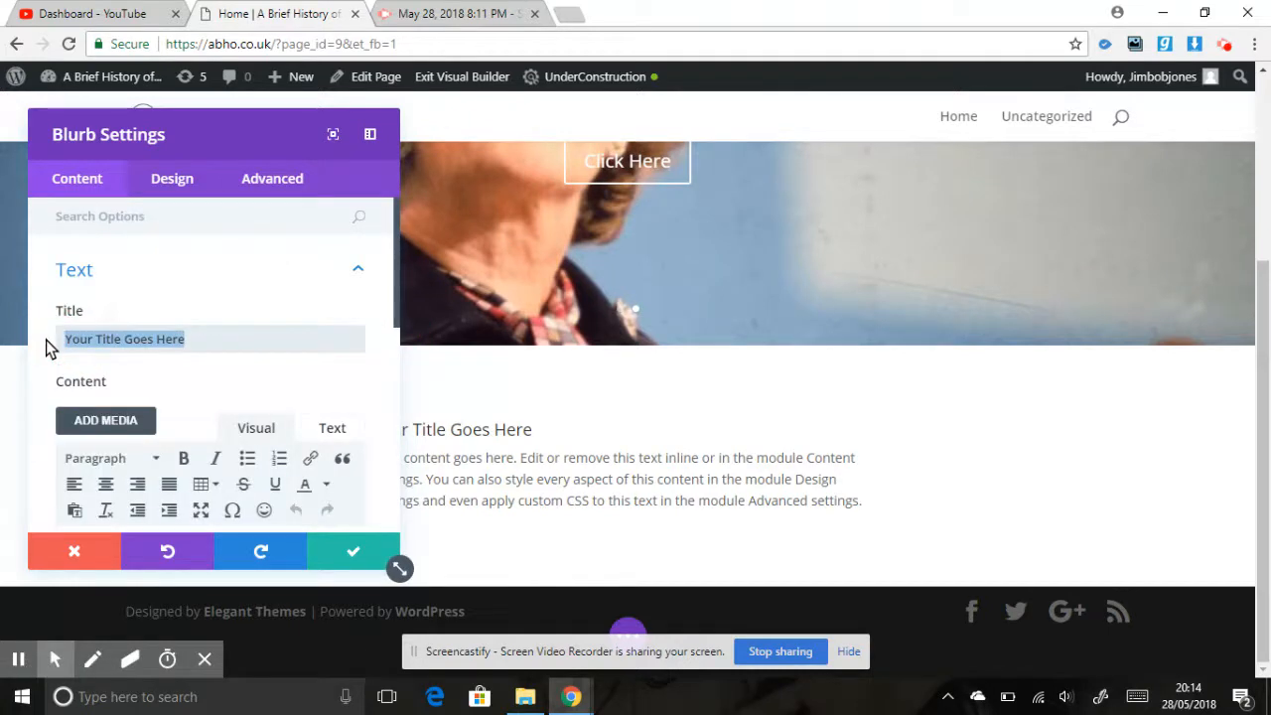
type("Welcom e")
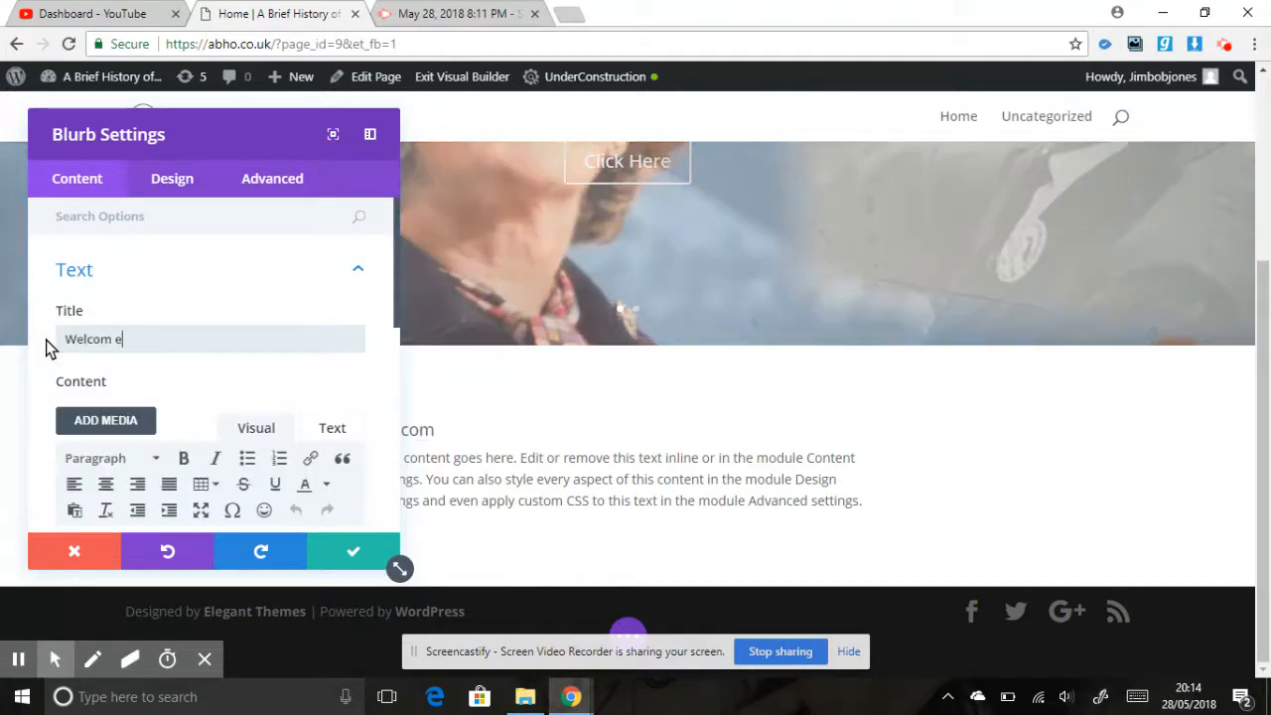
key("BackSpace")
key("BackSpace")
type("e t")
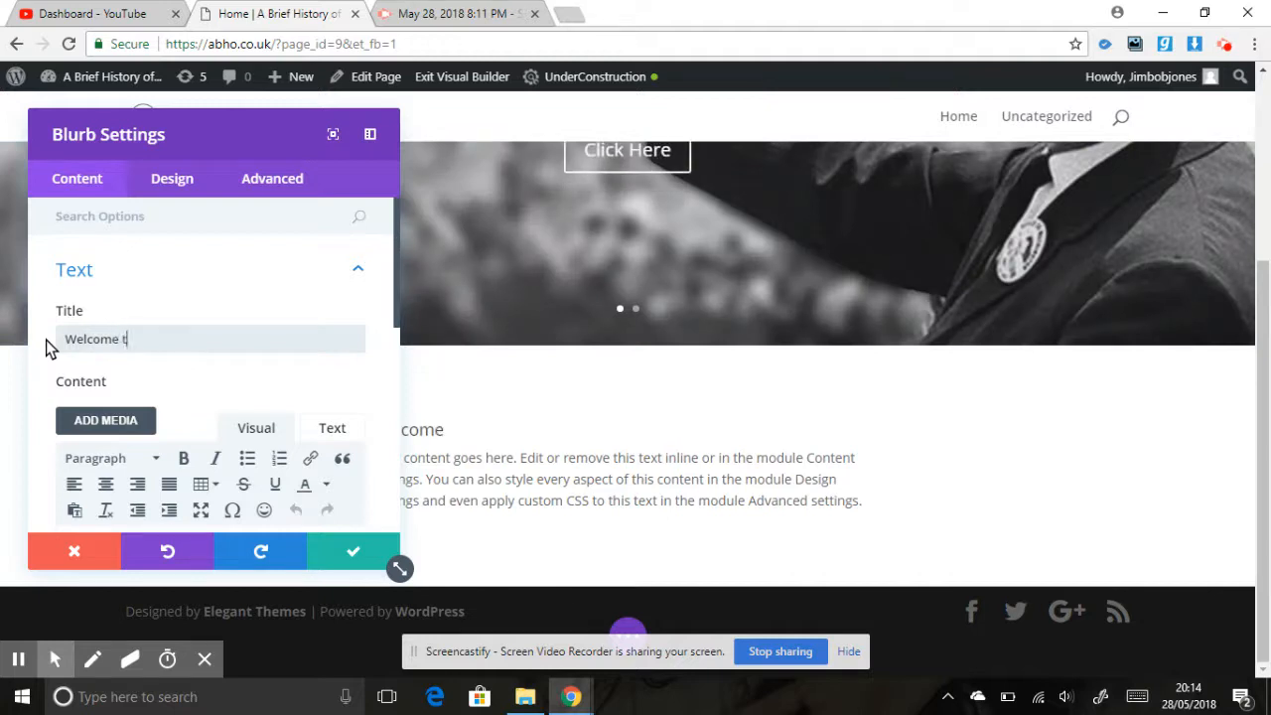
type("o a Brief H")
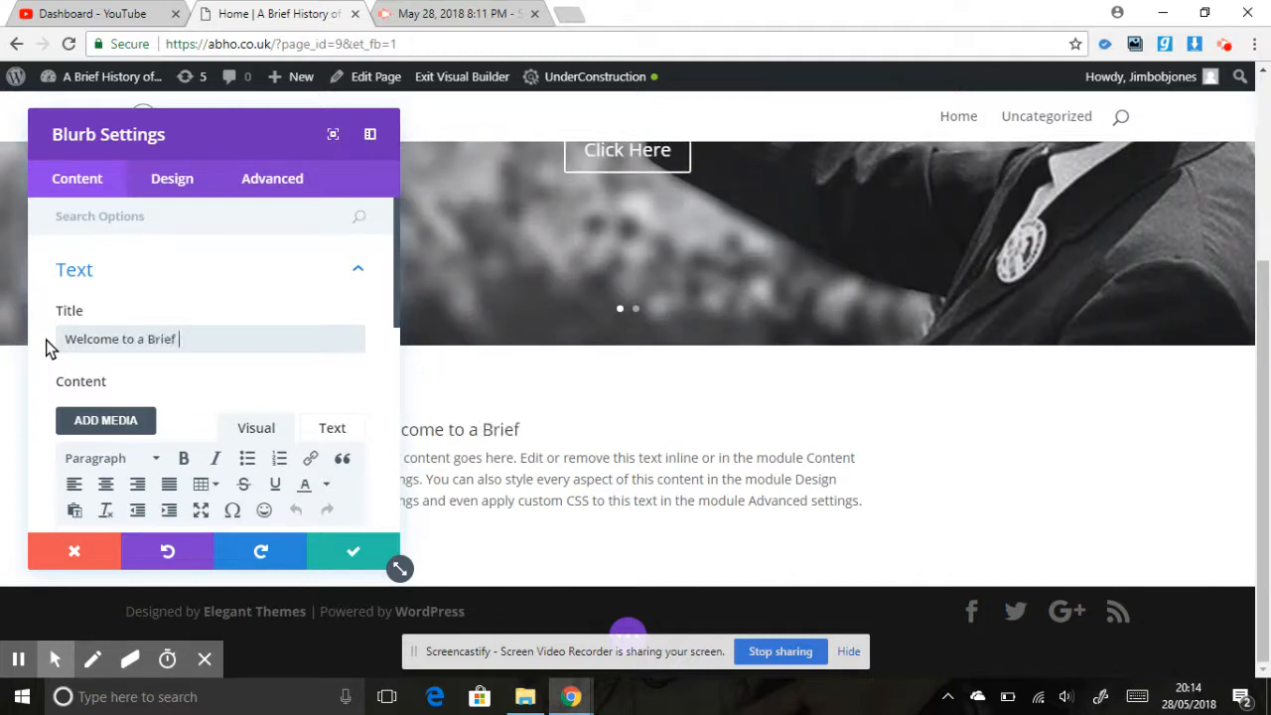
type("istory...")
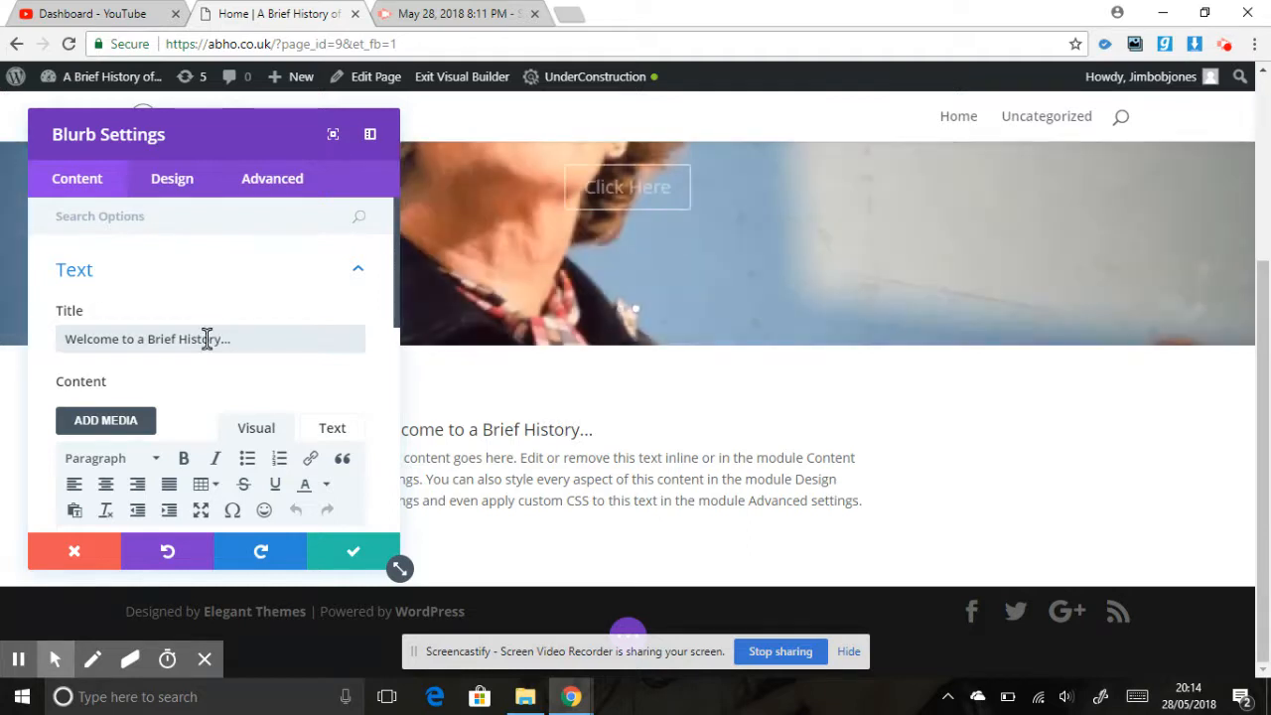
type(" of")
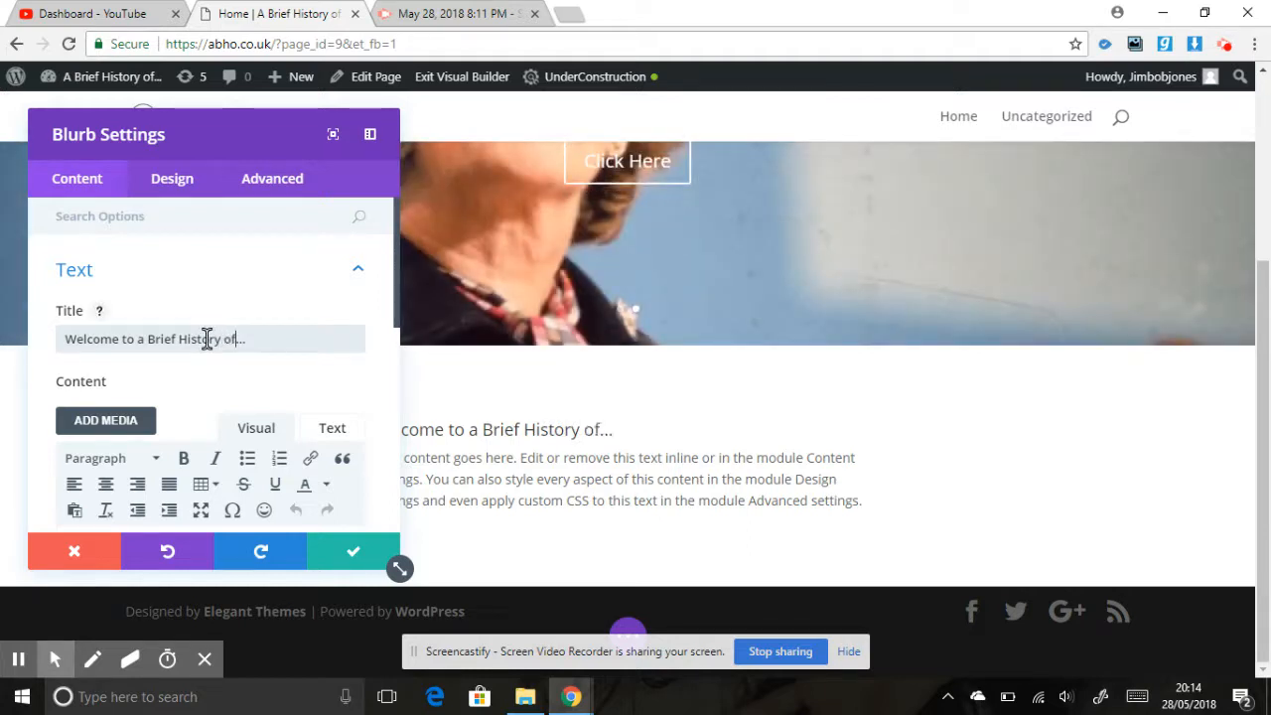
Step: Replace the blurb's placeholder body content with the copied Lorem ipsum paragraphs and save the module
left_click_drag(398, 305, 399, 379)
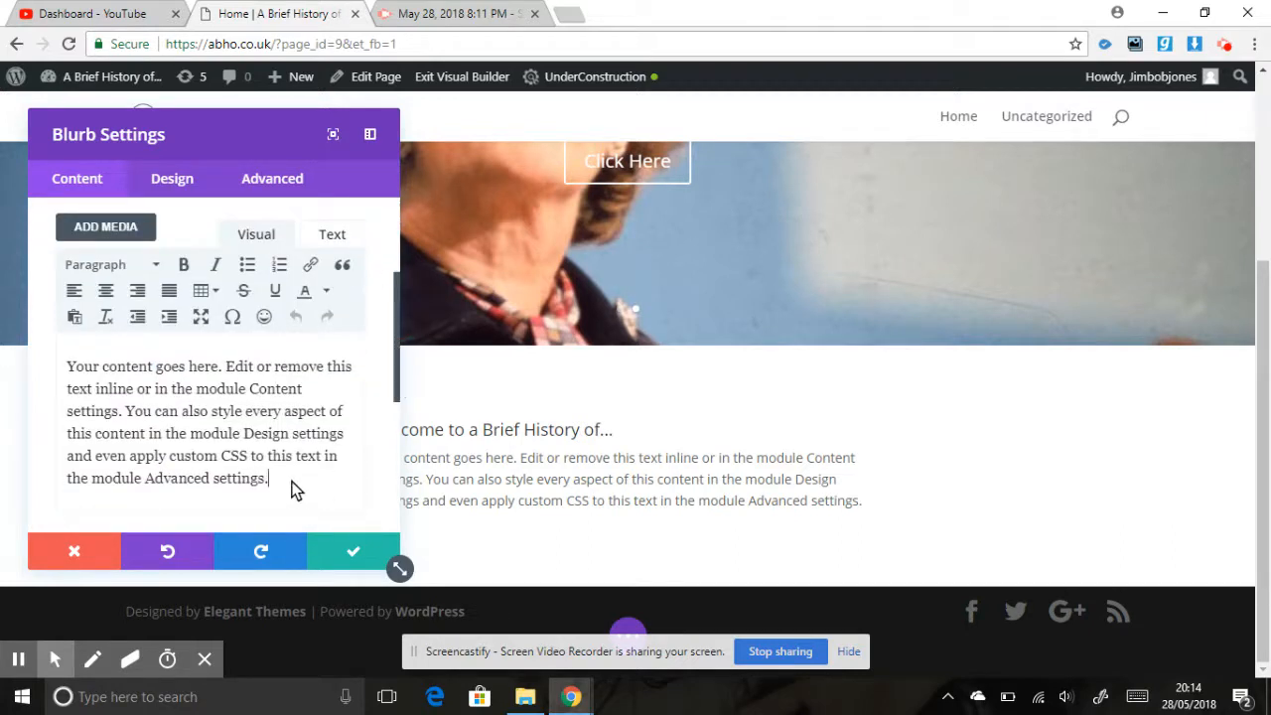
left_click_drag(178, 443, 76, 363)
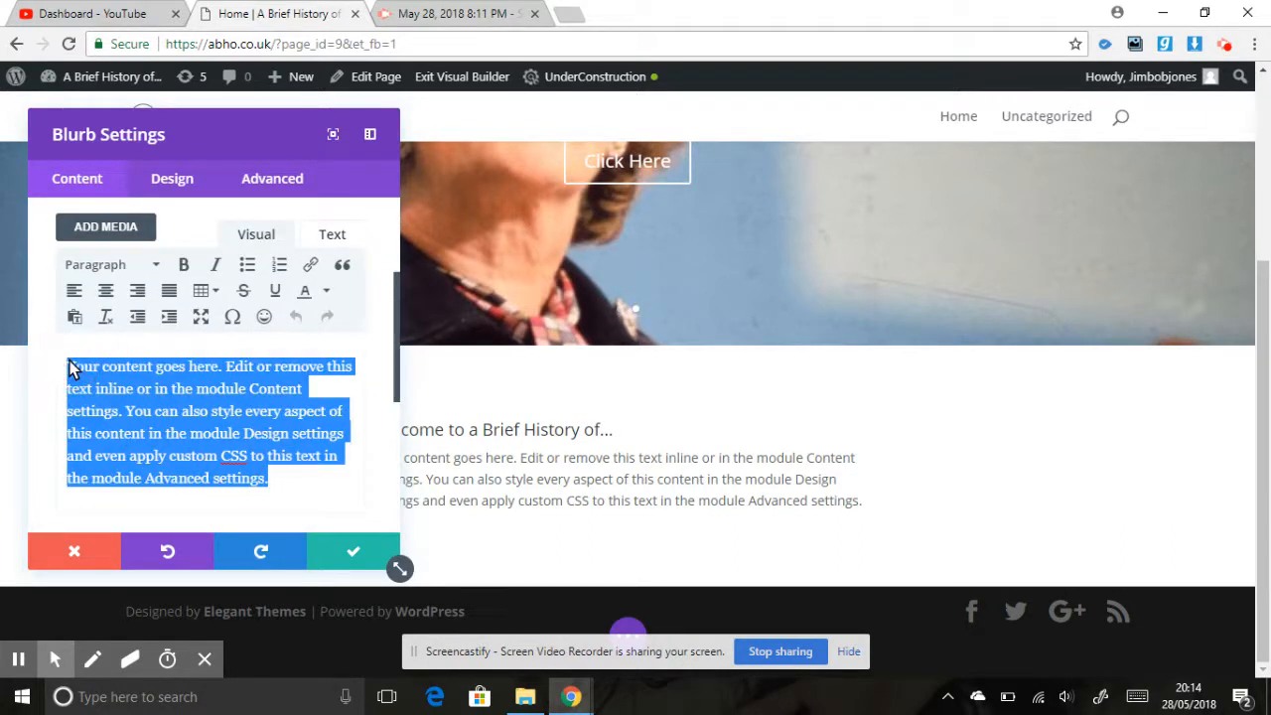
key("ctrl+v")
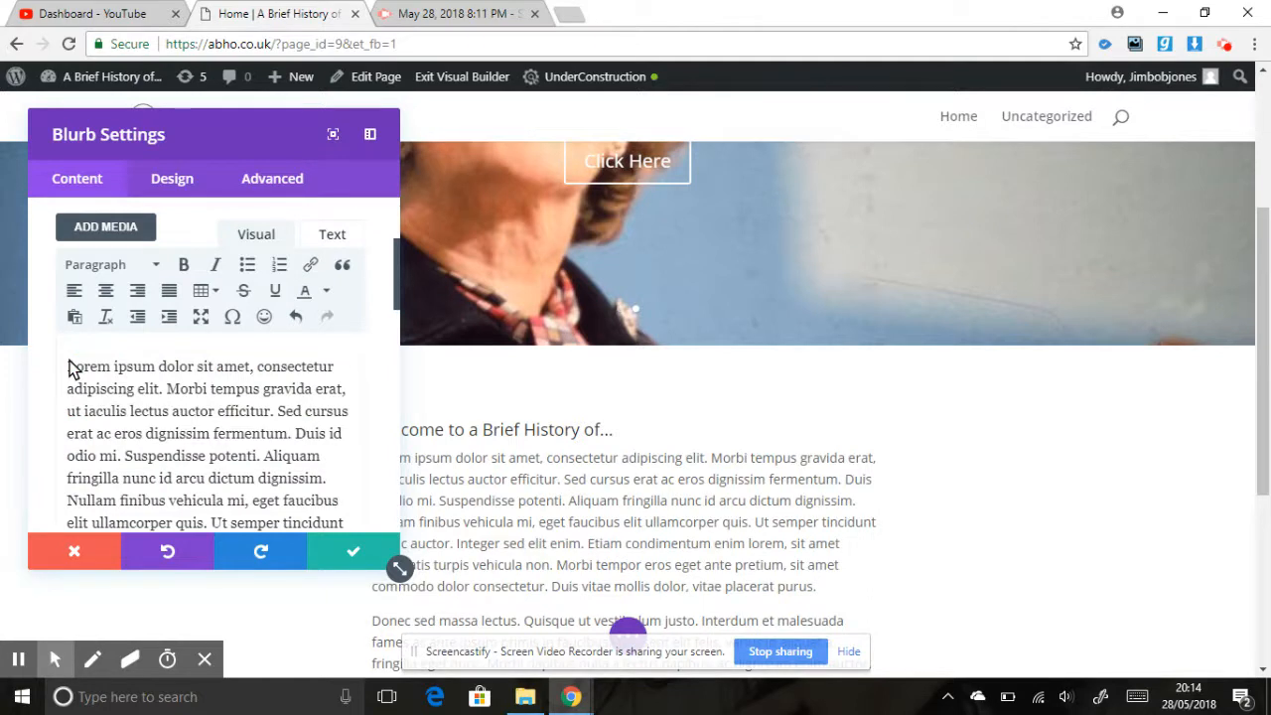
left_click(349, 555)
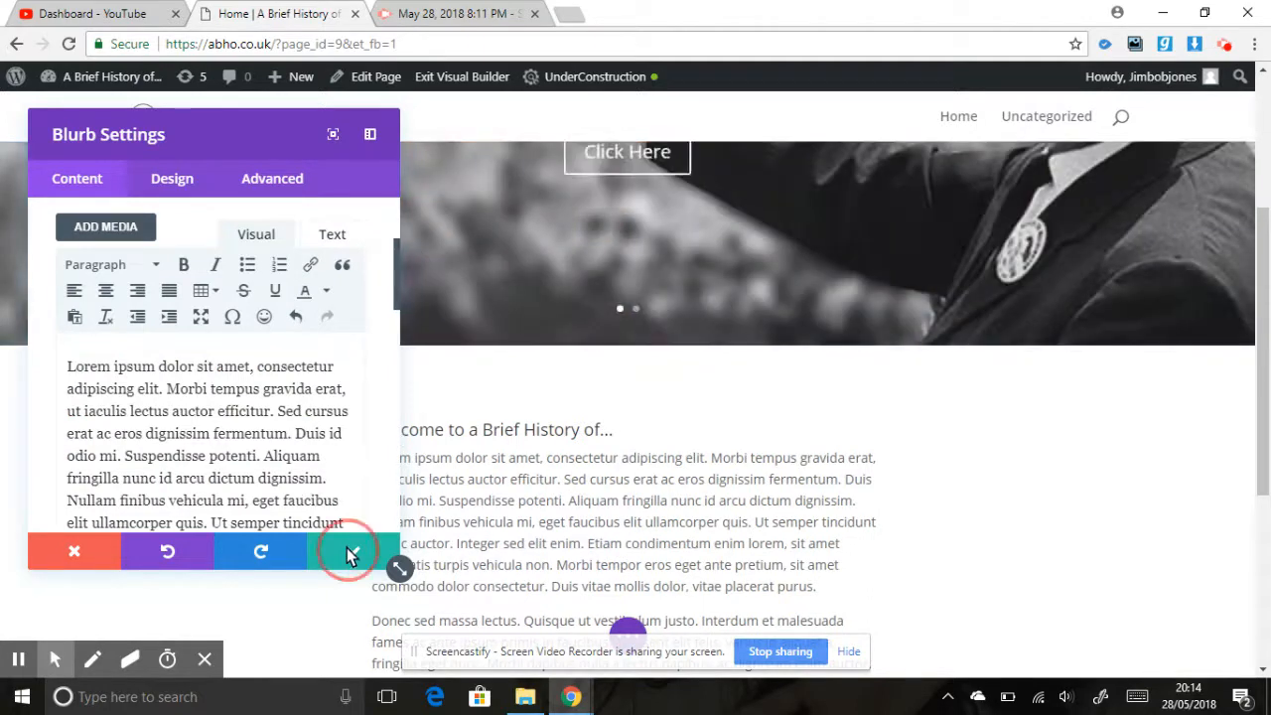
Step: Set the blurb's title to heading level H2 and its title font to Abril Fatface
left_click_drag(1265, 363, 1260, 432)
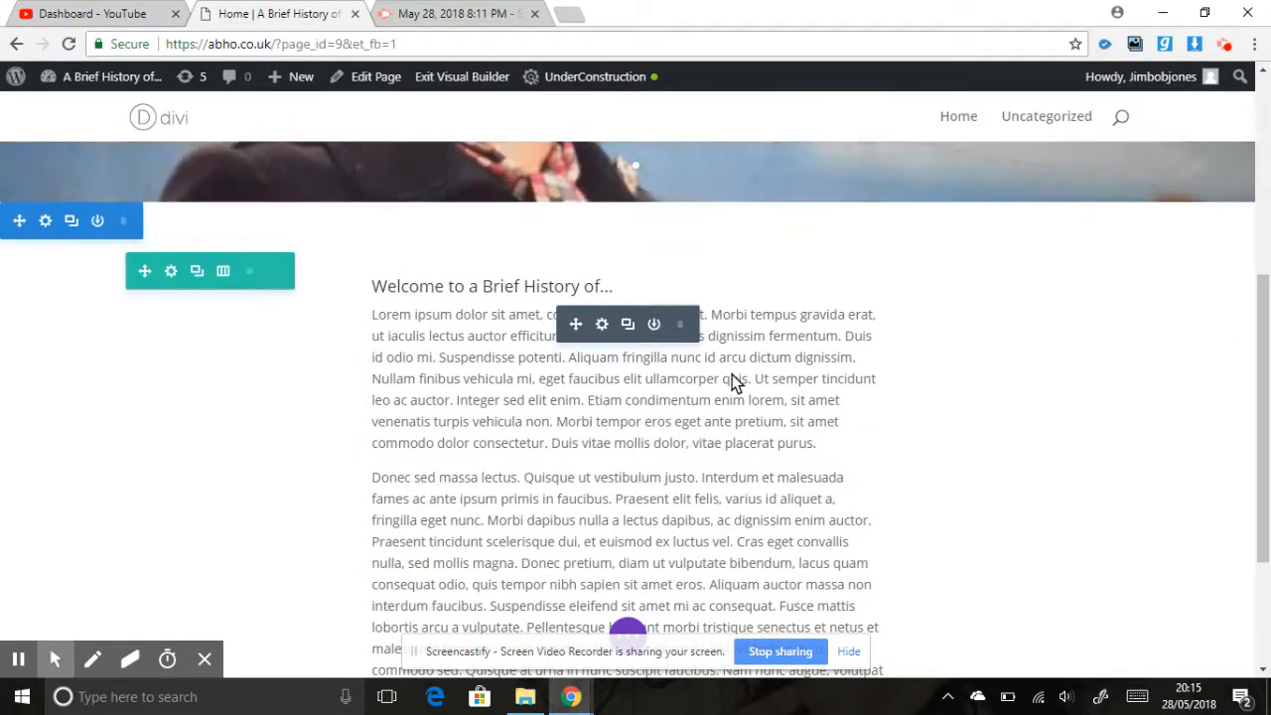
left_click_drag(1264, 415, 1268, 233)
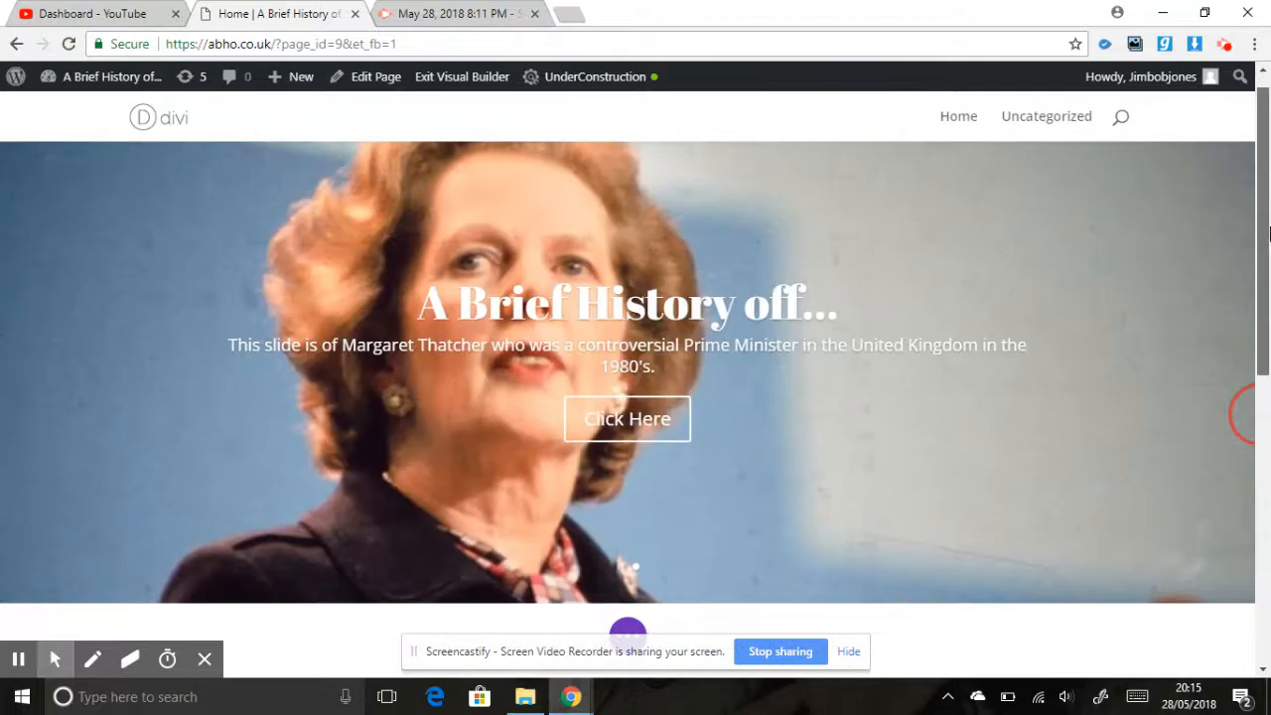
left_click_drag(1267, 303, 1266, 479)
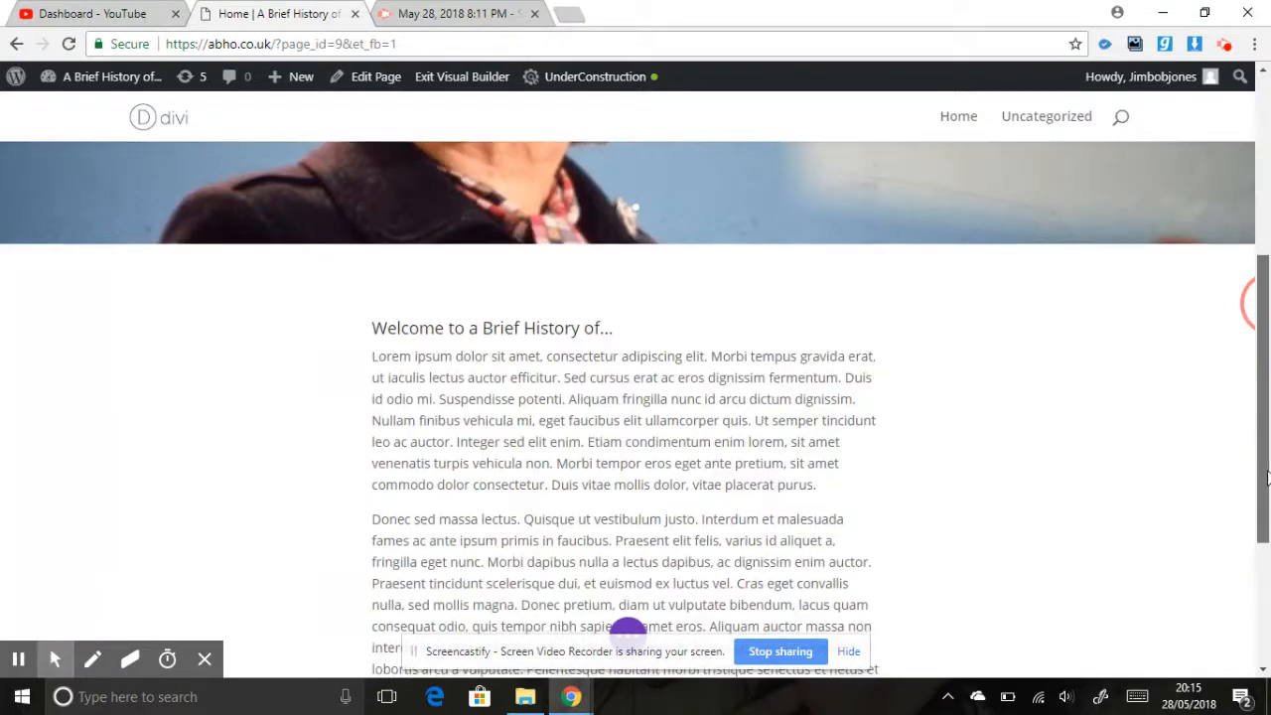
mouse_move(514, 347)
left_click(602, 367)
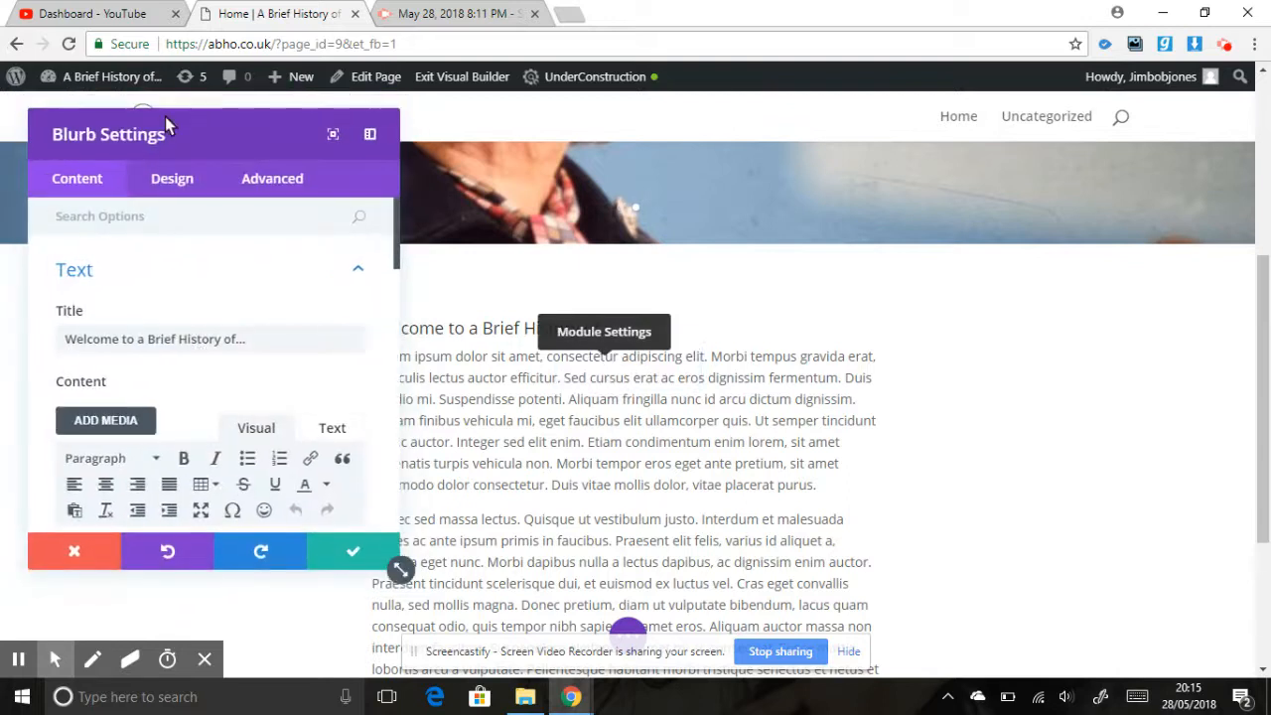
left_click(169, 182)
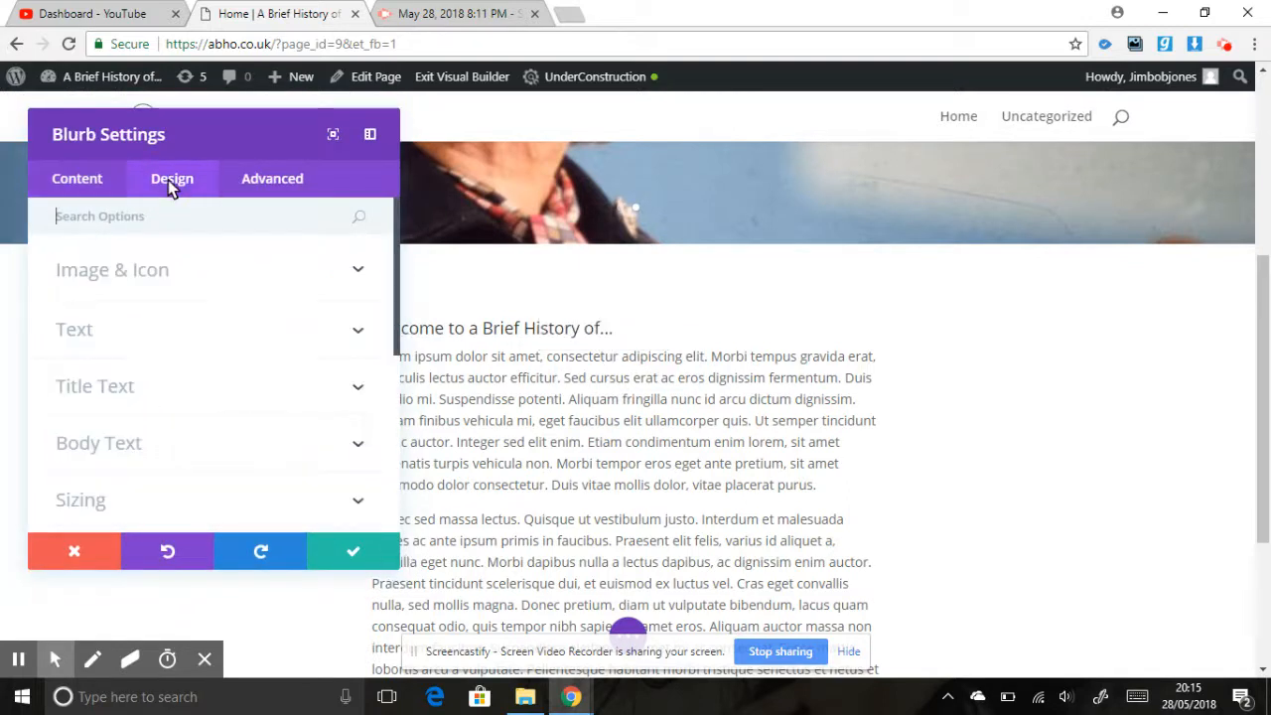
left_click(183, 382)
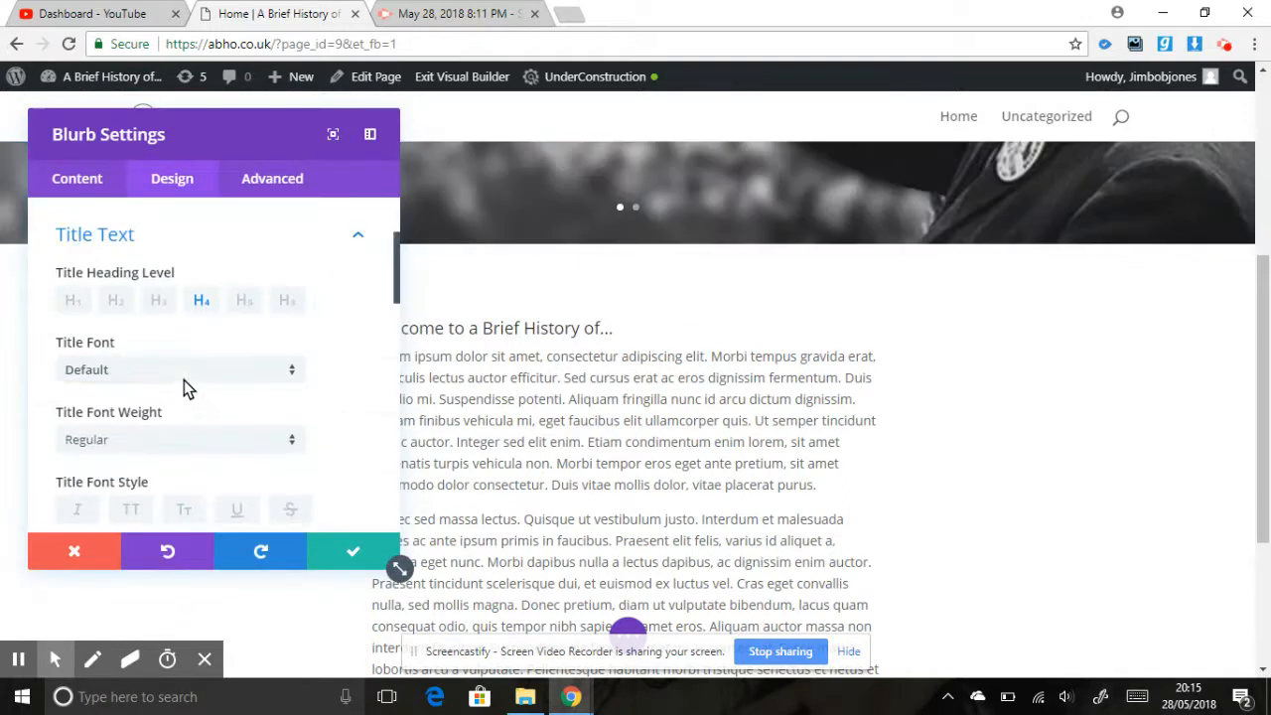
left_click(120, 299)
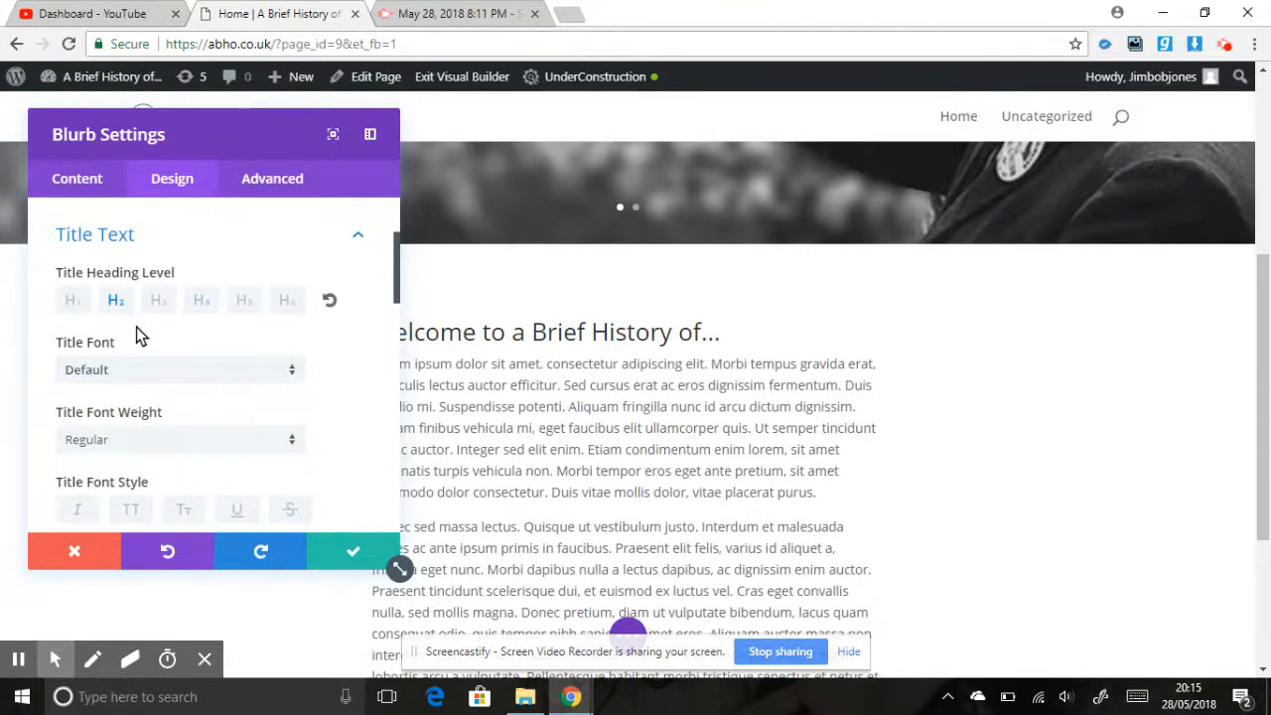
left_click(220, 373)
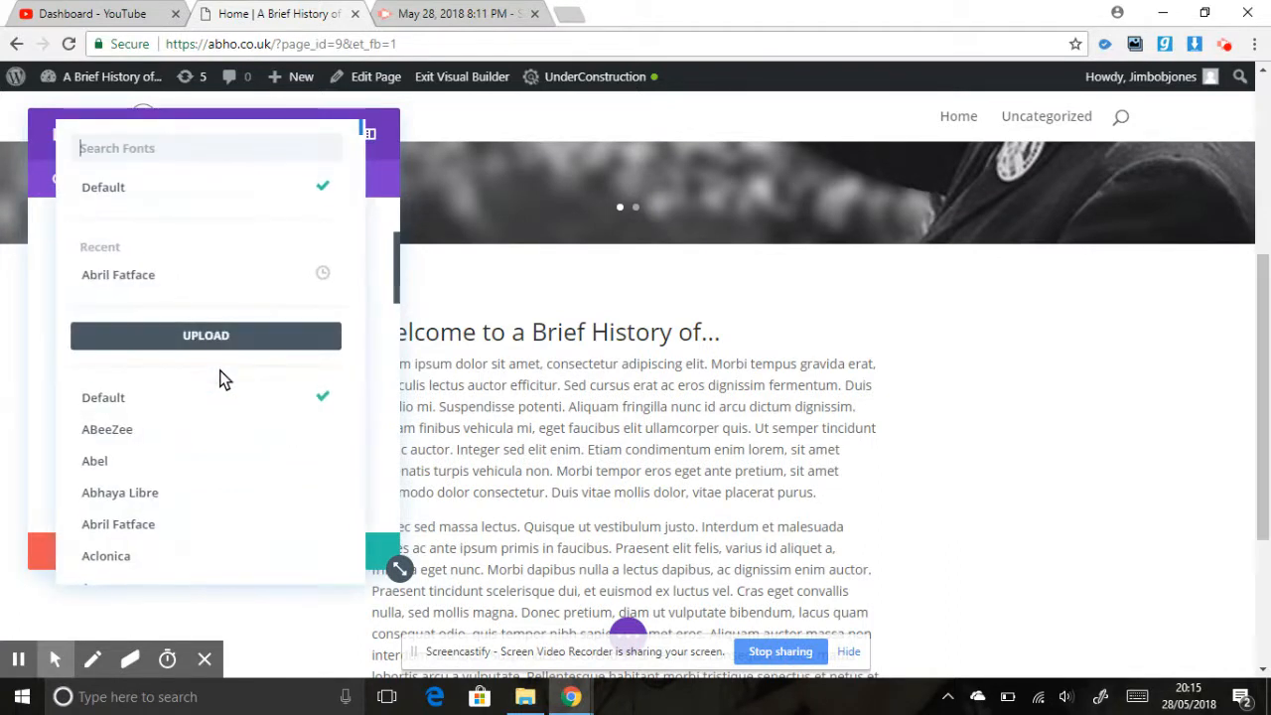
left_click(175, 276)
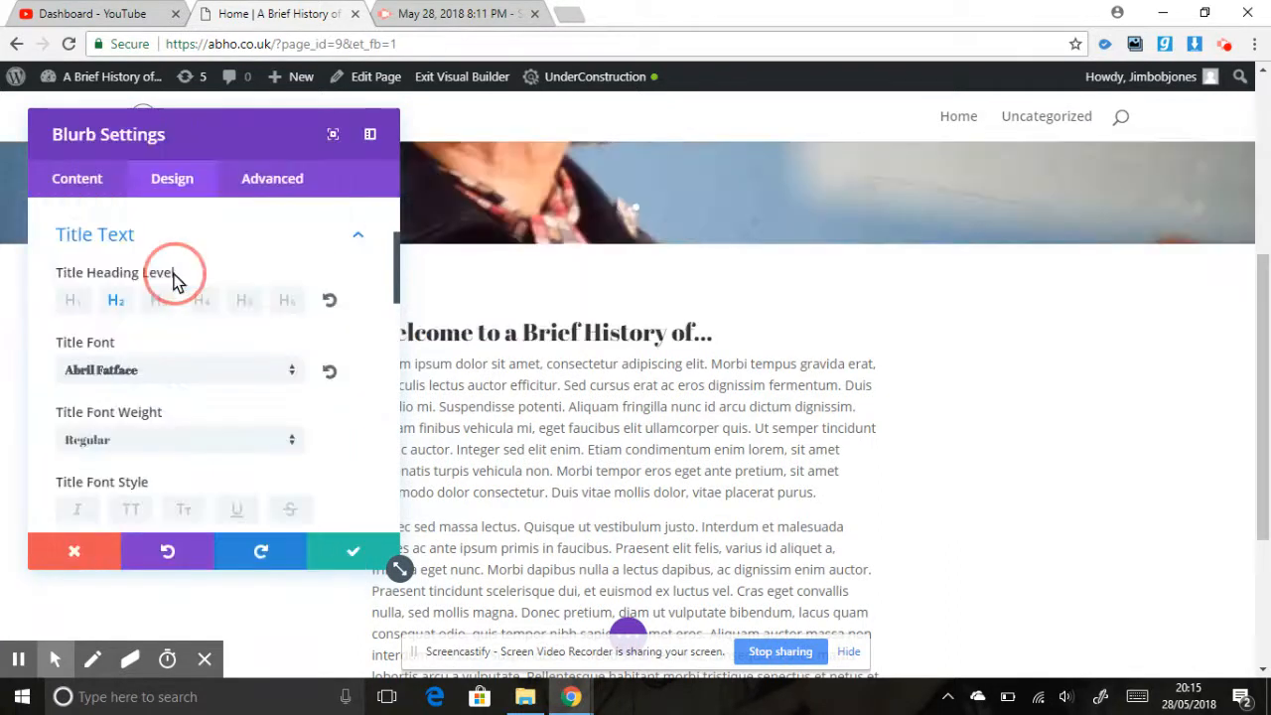
Step: Center-align the title text of the welcome blurb
left_click(396, 294)
left_click(196, 398)
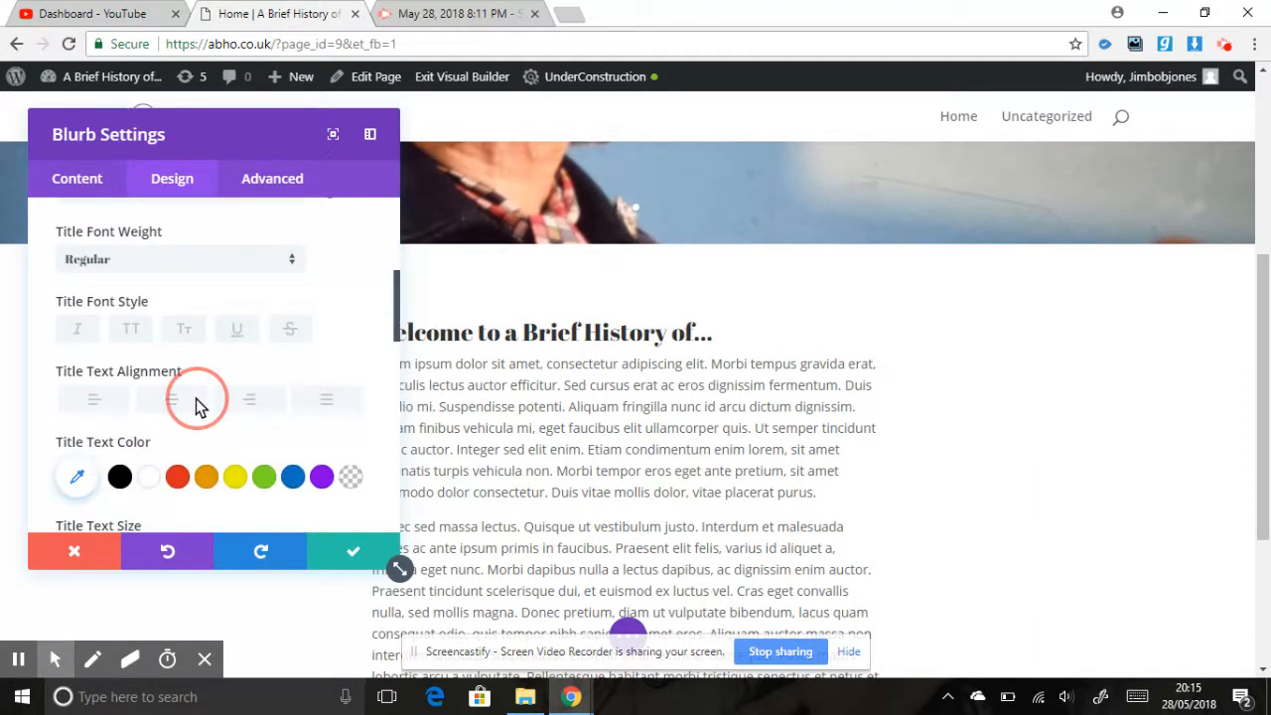
left_click_drag(396, 328, 396, 381)
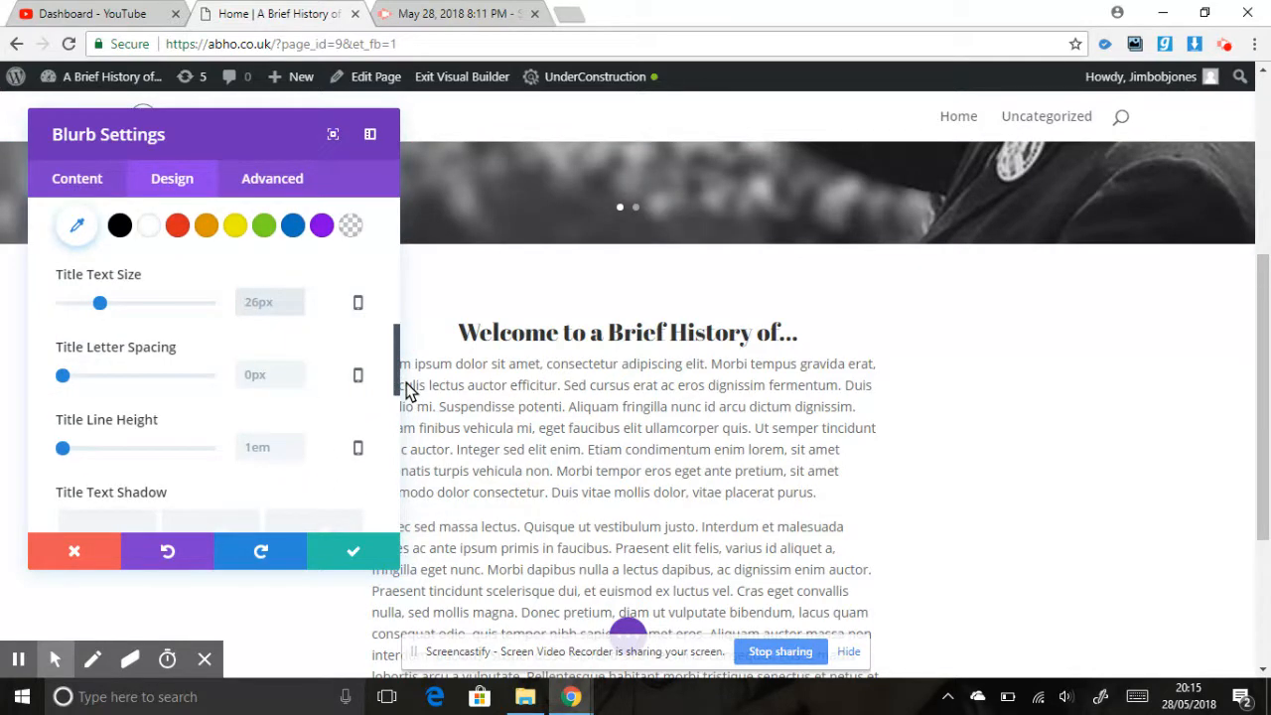
Step: Try title text sizes of 50 px and 40 px for the welcome blurb
type("50")
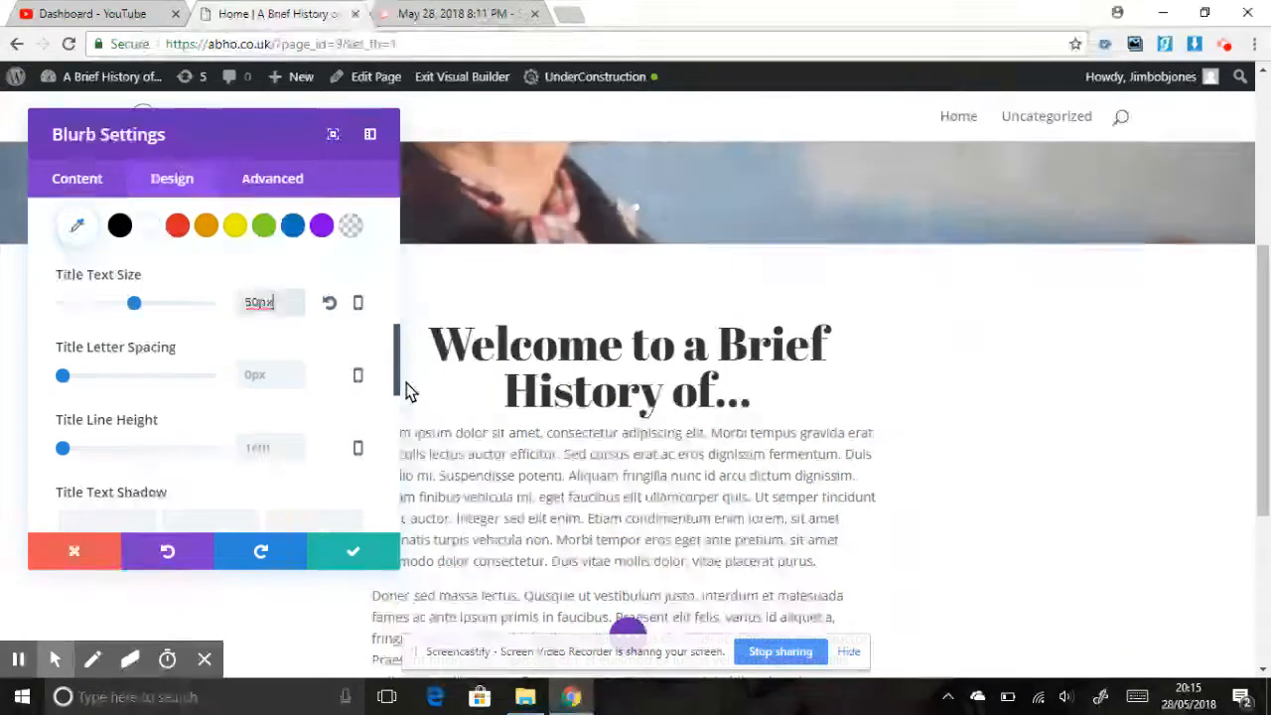
key("BackSpace")
key("BackSpace")
key("BackSpace")
key("BackSpace")
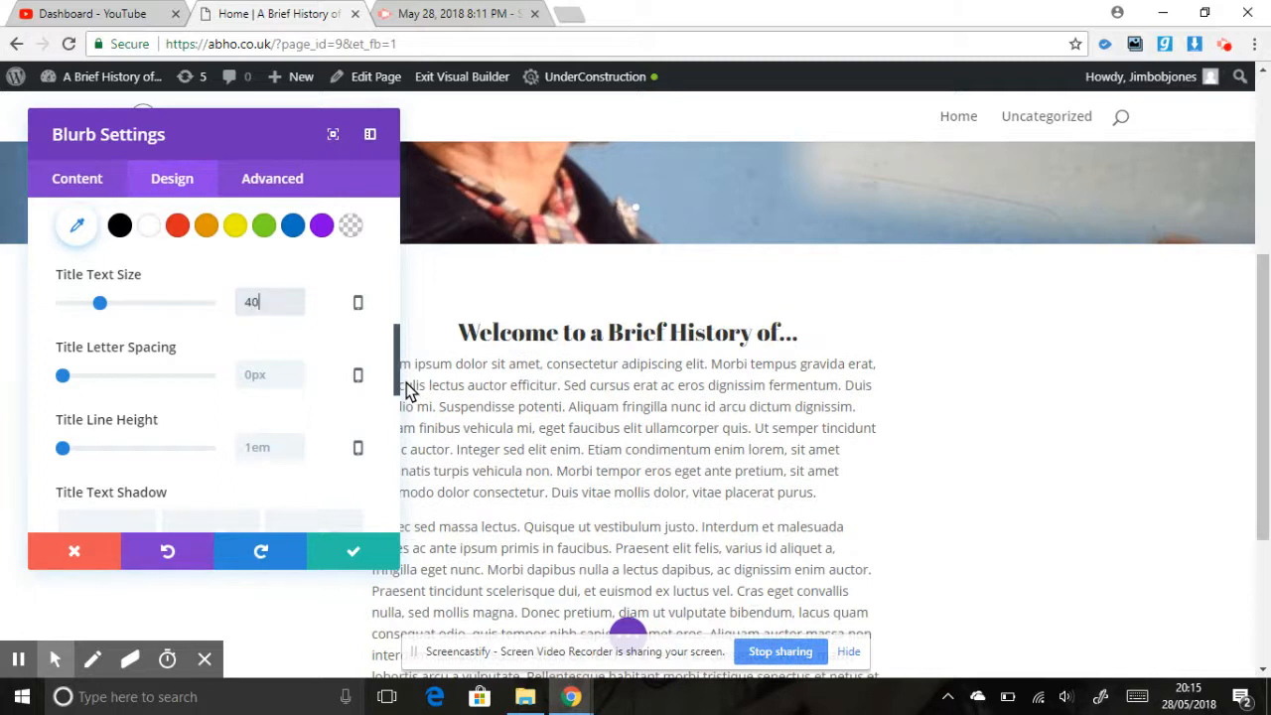
type("40")
Step: Set the welcome blurb's title text size to 35 px
key("BackSpace")
key("BackSpace")
key("BackSpace")
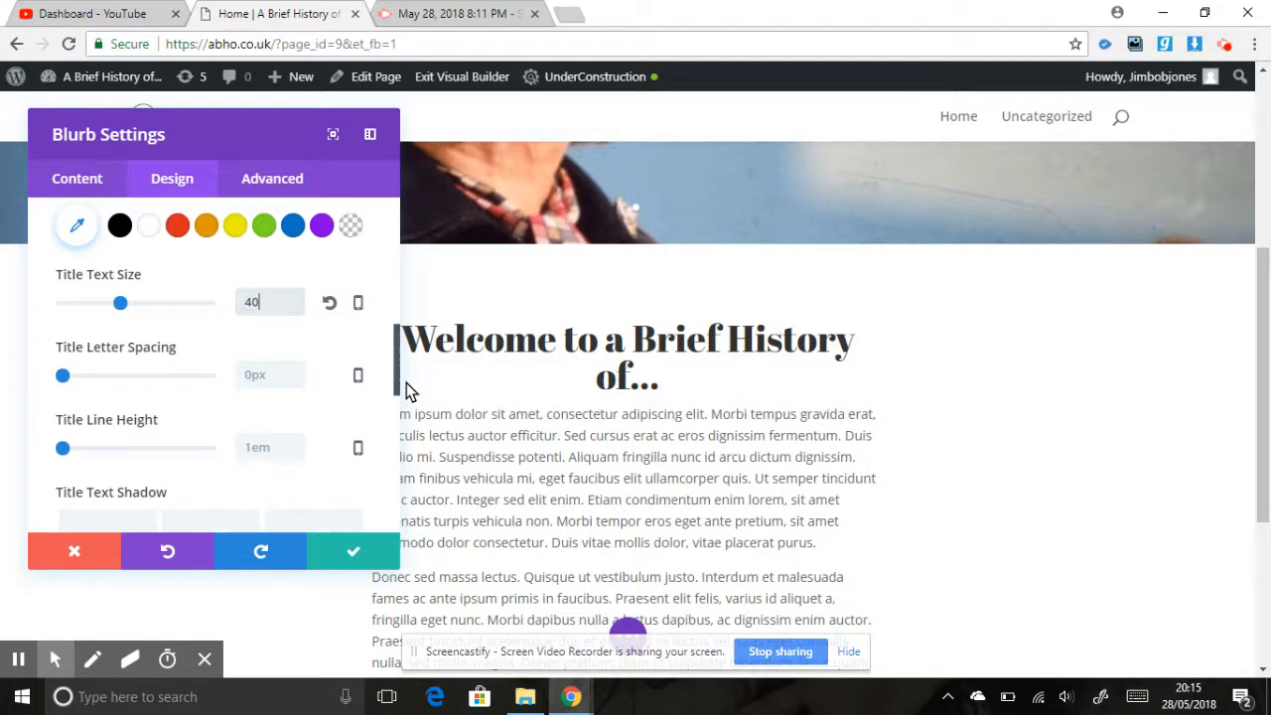
key("BackSpace")
type("35")
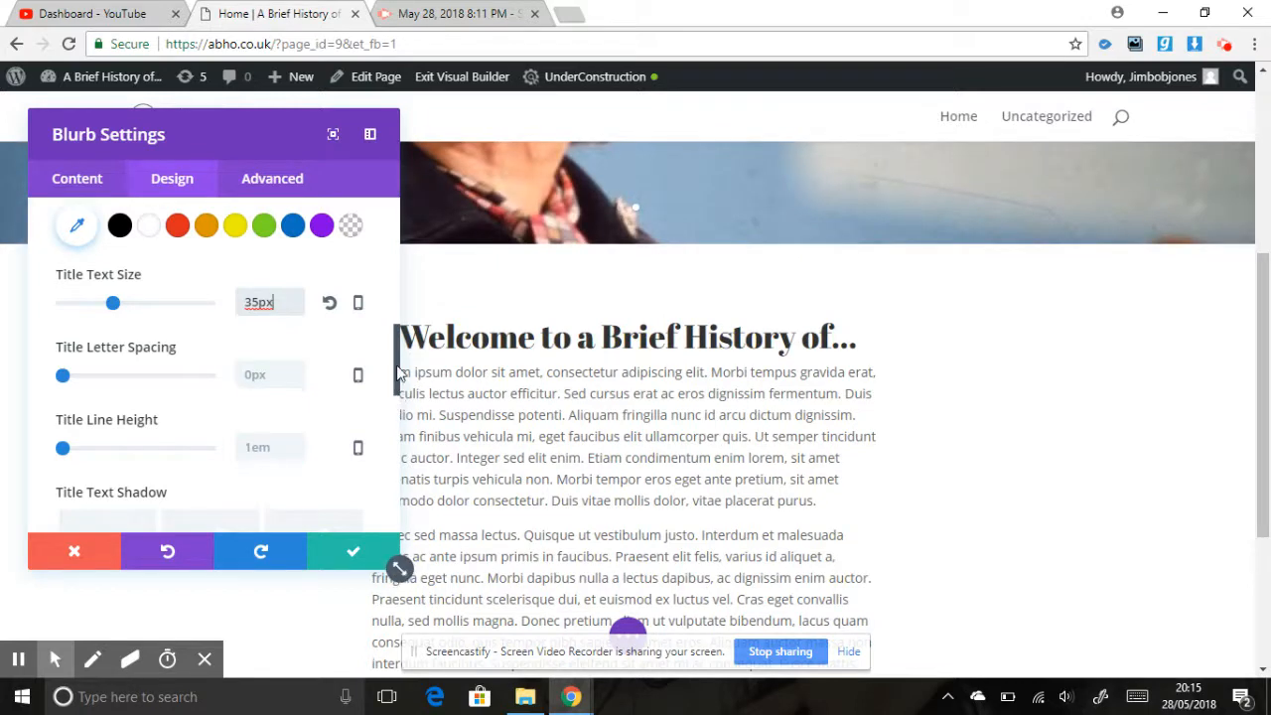
Step: Change the title text color of the welcome blurb to the preset blue
scroll(401, 369, "down", 1)
scroll(397, 358, "up", 3)
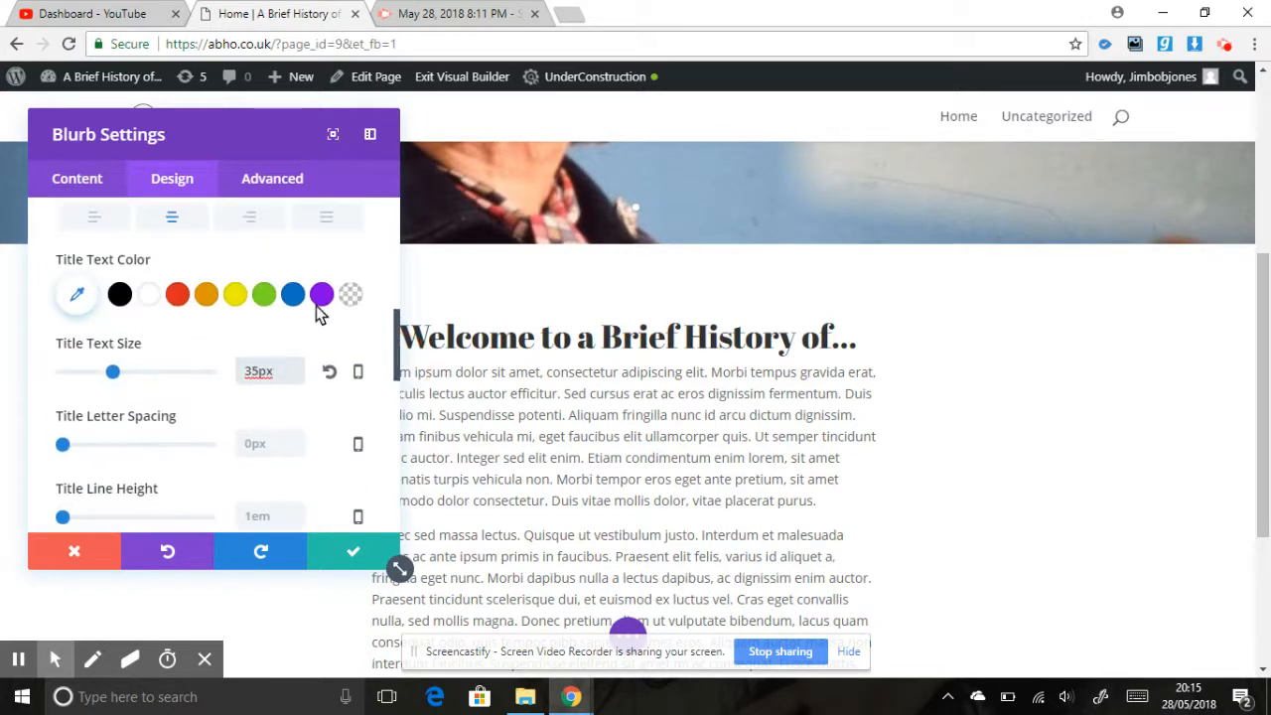
left_click(293, 298)
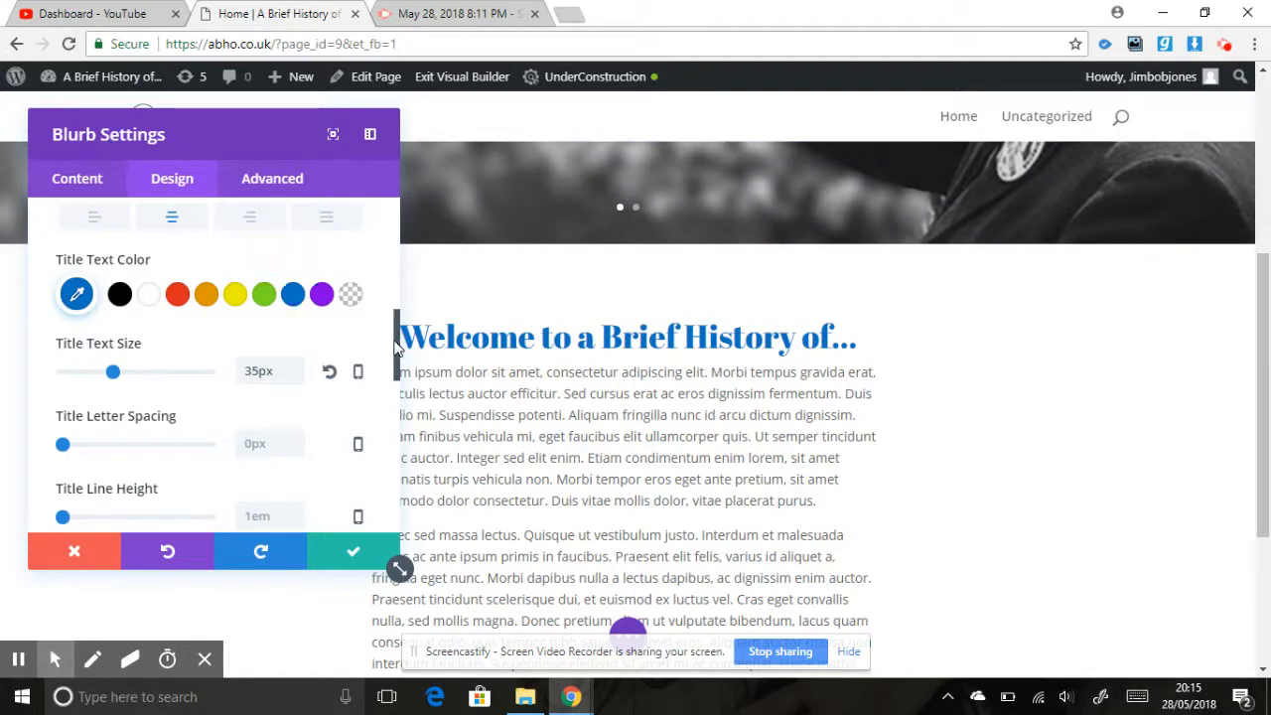
Step: Justify the body text of the welcome blurb
left_click_drag(396, 350, 395, 449)
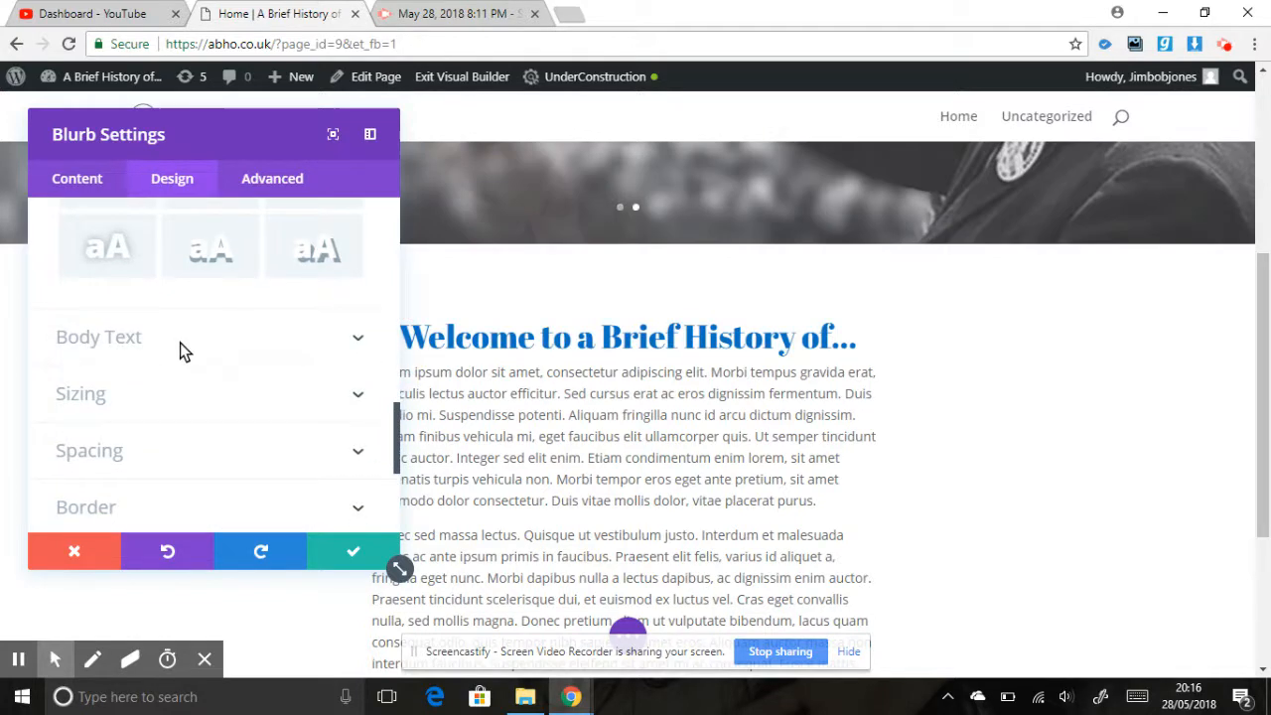
scroll(359, 445, "down", 1)
scroll(360, 445, "up", 5)
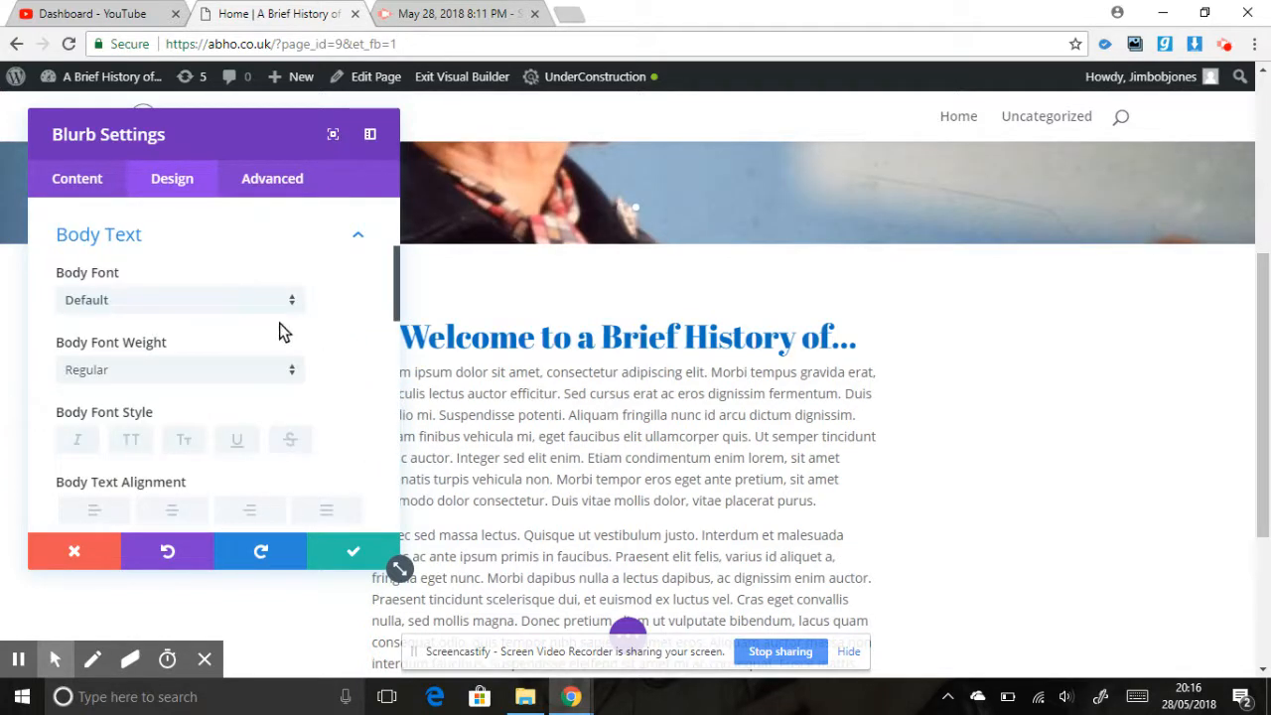
left_click_drag(397, 300, 398, 322)
left_click(347, 405)
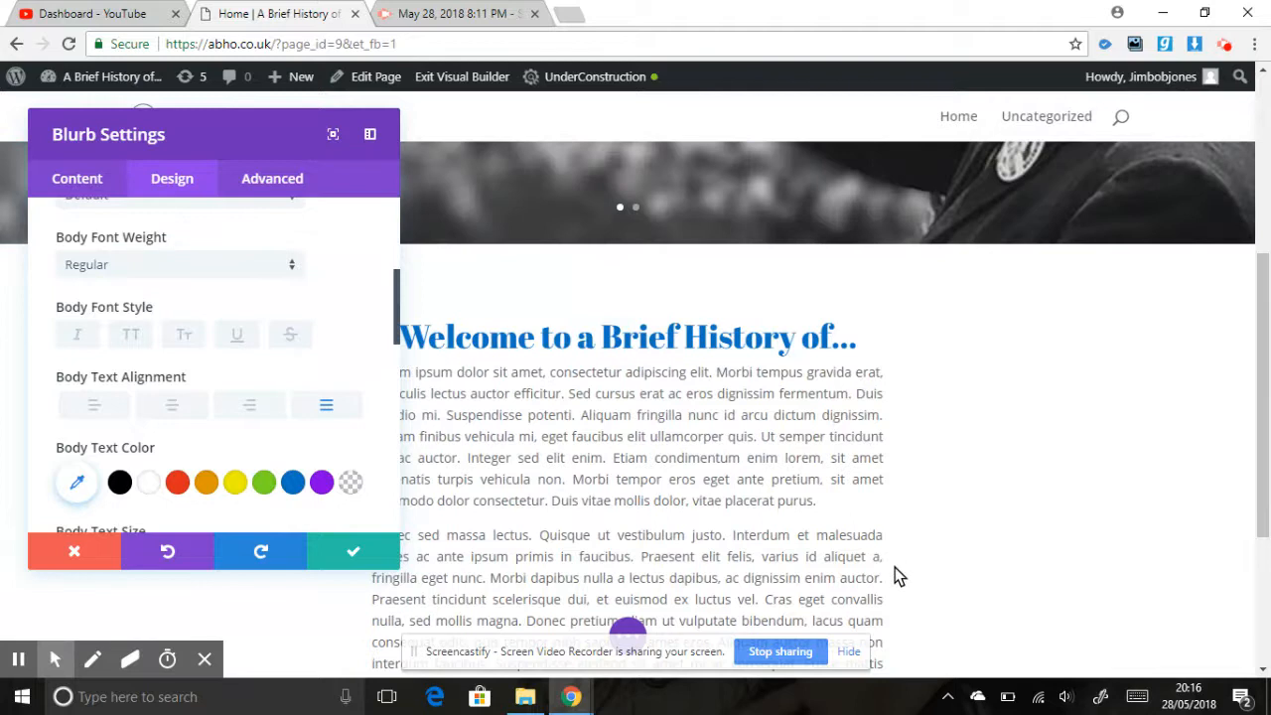
left_click_drag(397, 316, 378, 387)
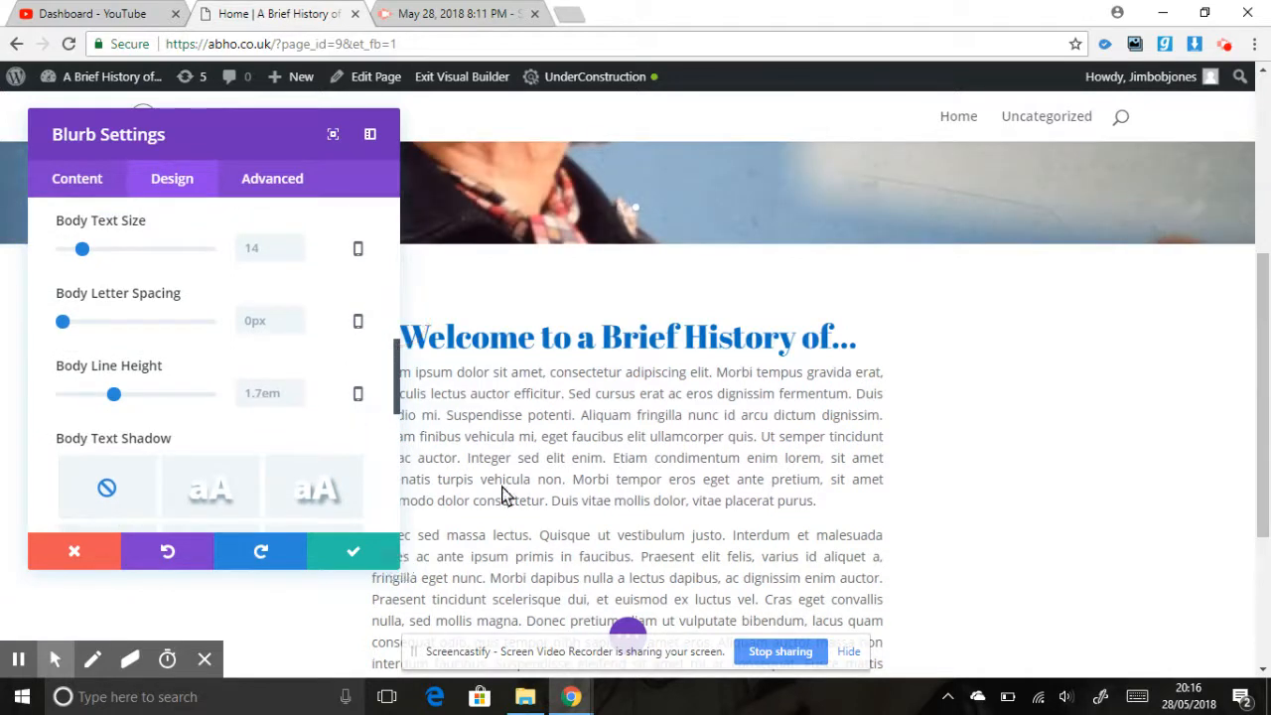
left_click_drag(398, 366, 383, 469)
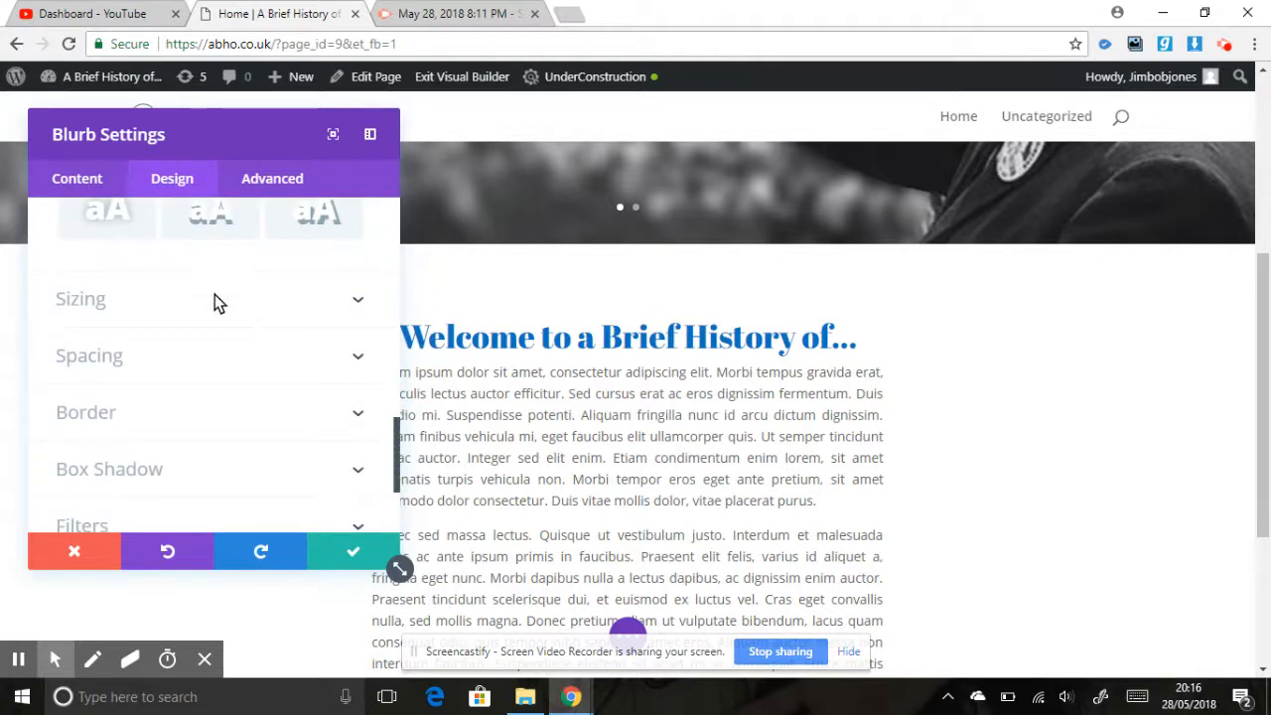
left_click_drag(401, 452, 415, 236)
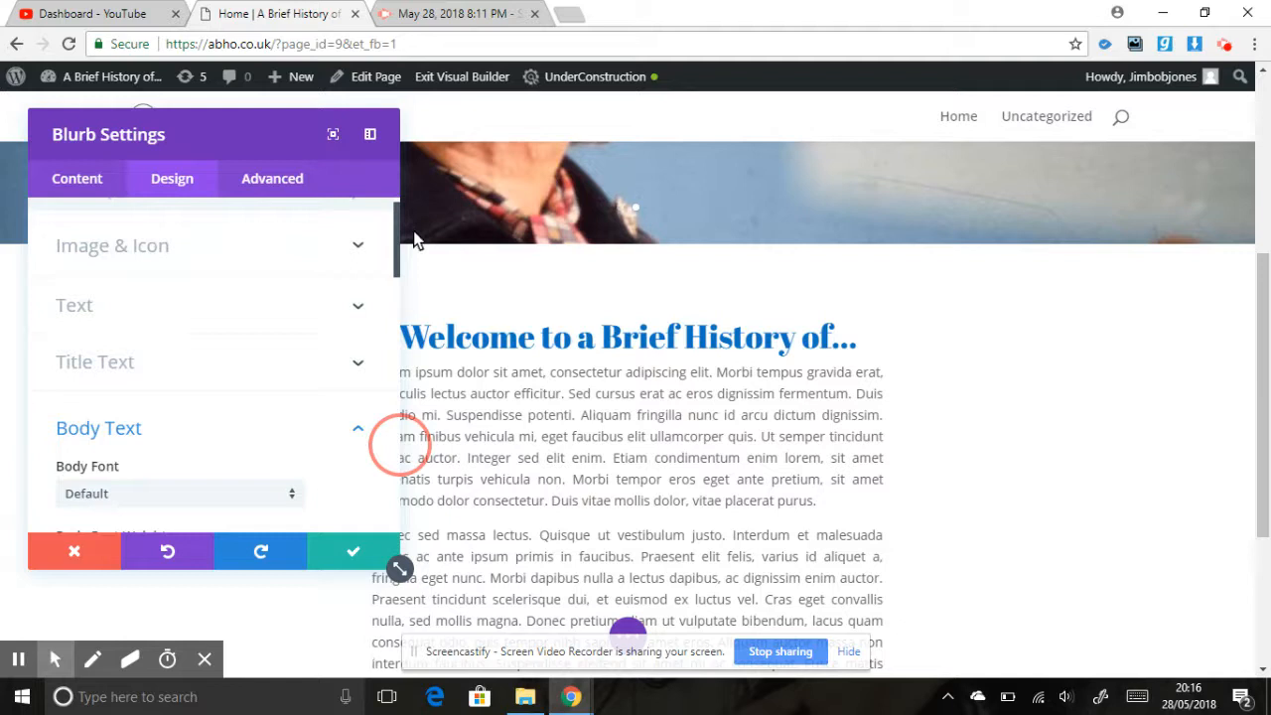
left_click(325, 311)
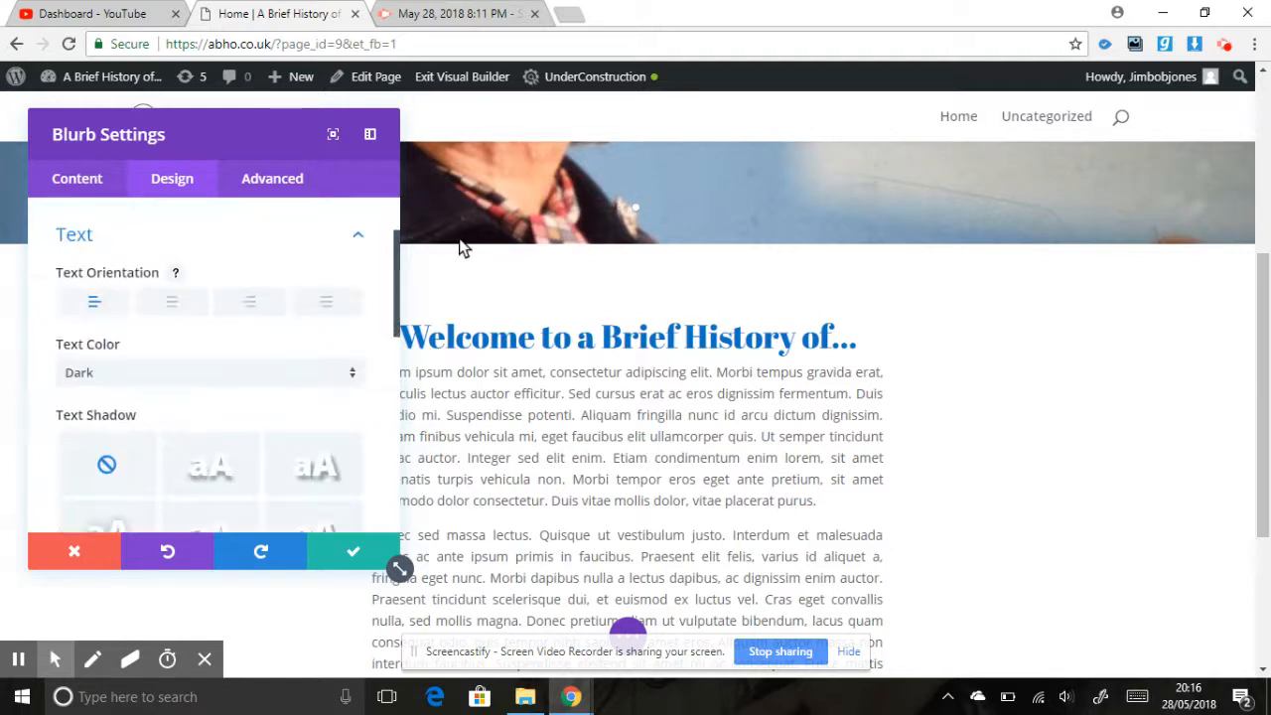
Step: Set the content width in the blurb's sizing options to 900 px and save the module settings
left_click_drag(402, 284, 377, 426)
left_click(233, 321)
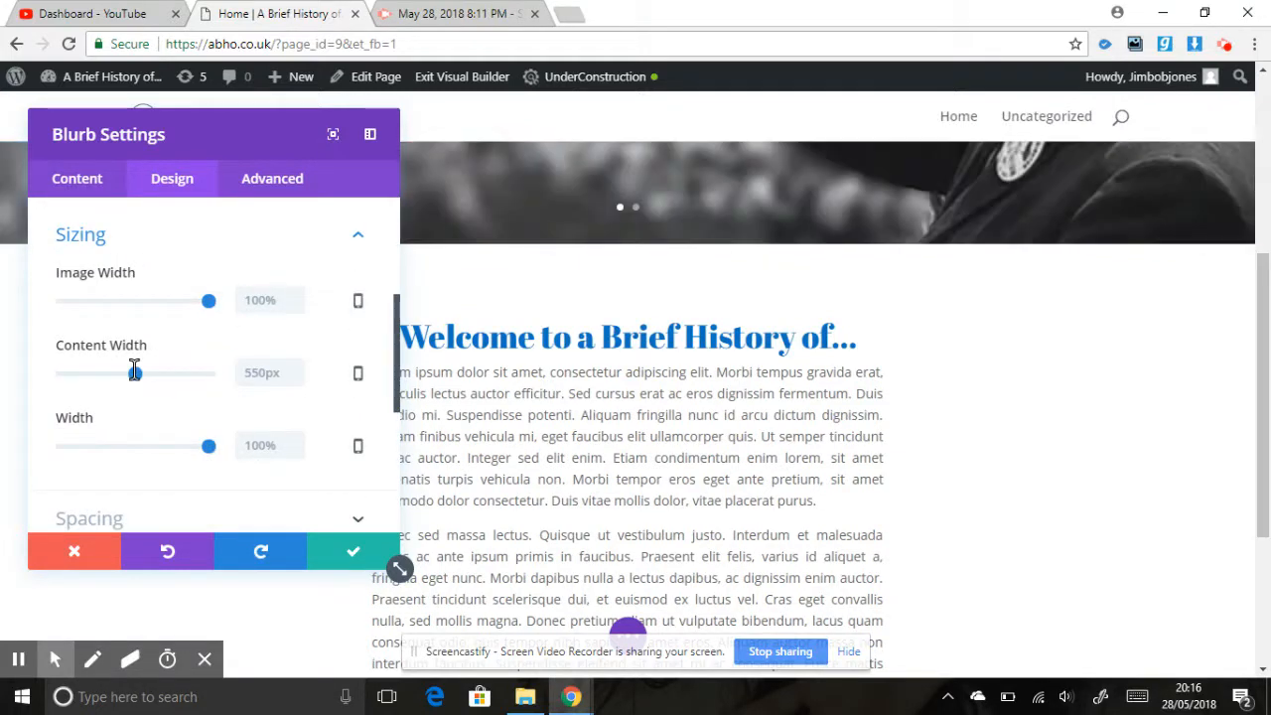
left_click(135, 370)
left_click_drag(135, 370, 179, 373)
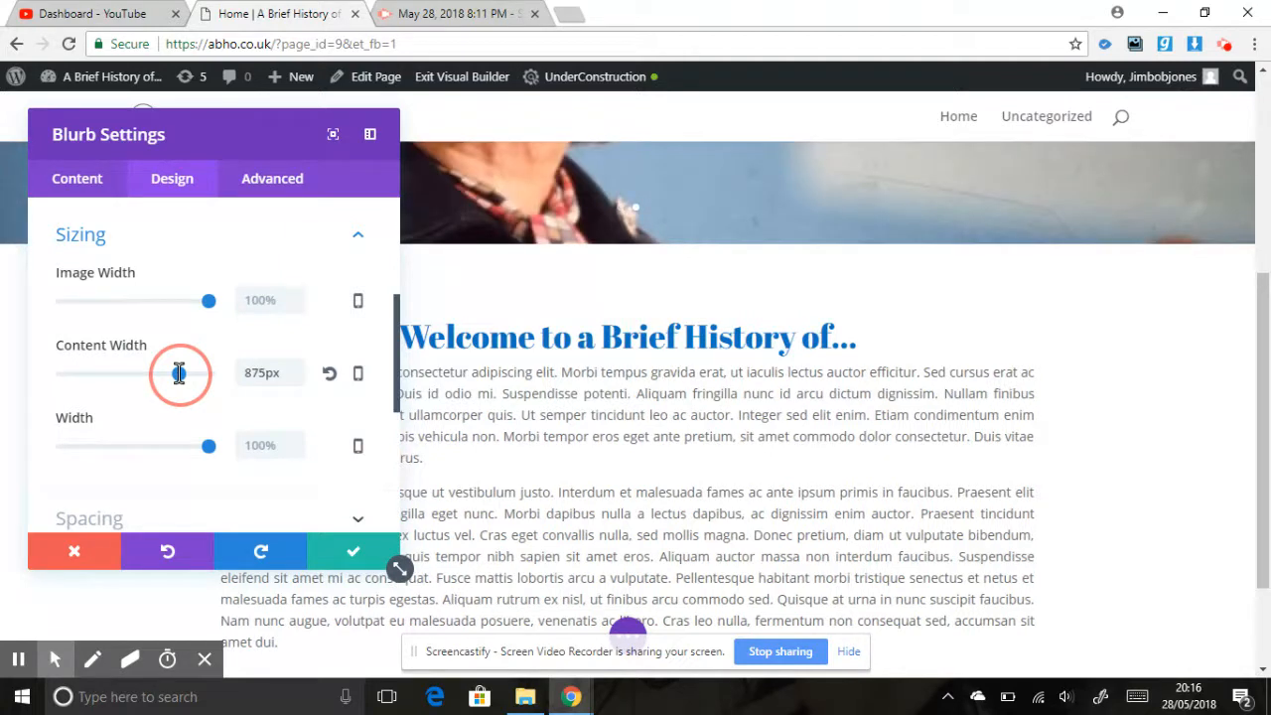
left_click_drag(179, 372, 181, 373)
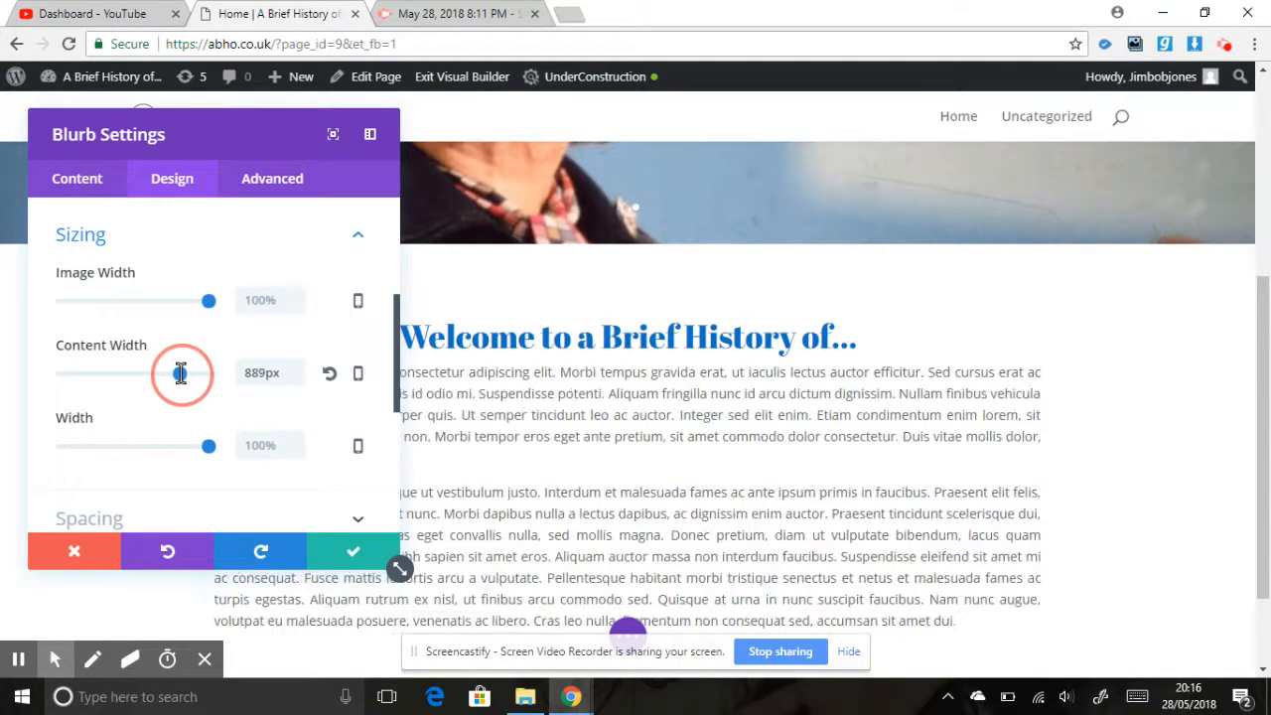
double_click(251, 373)
type("900")
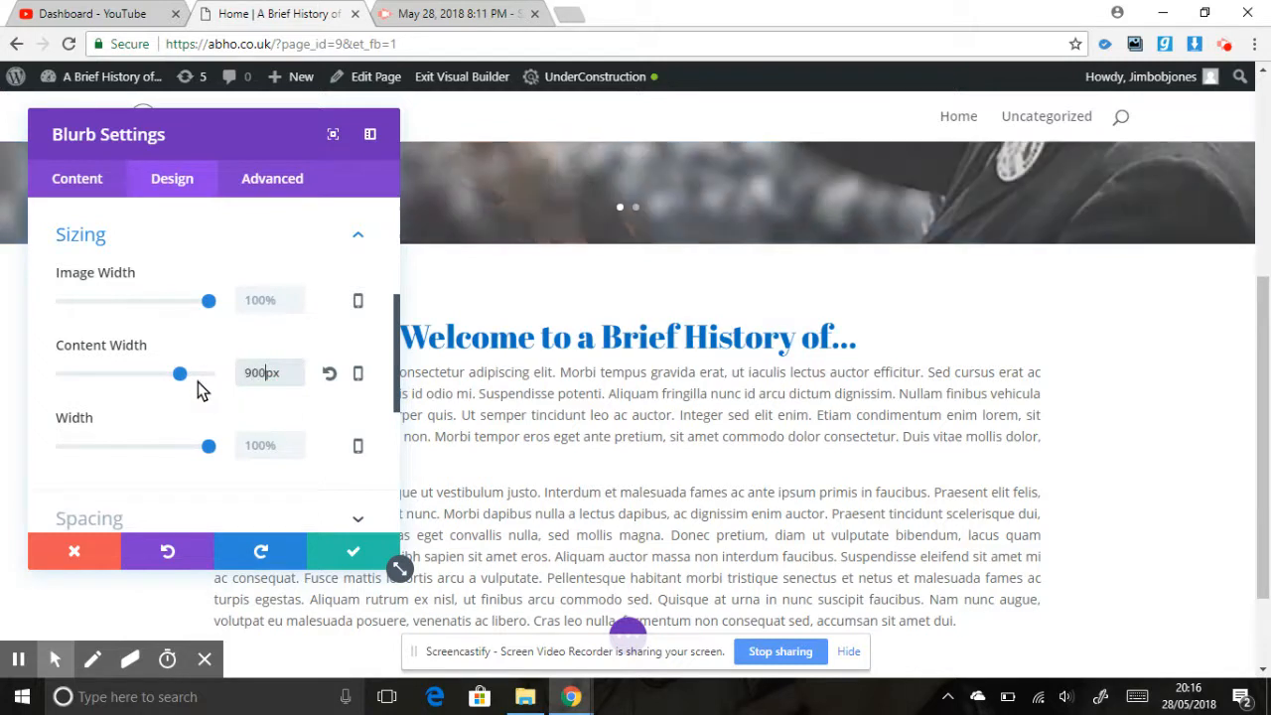
left_click(369, 547)
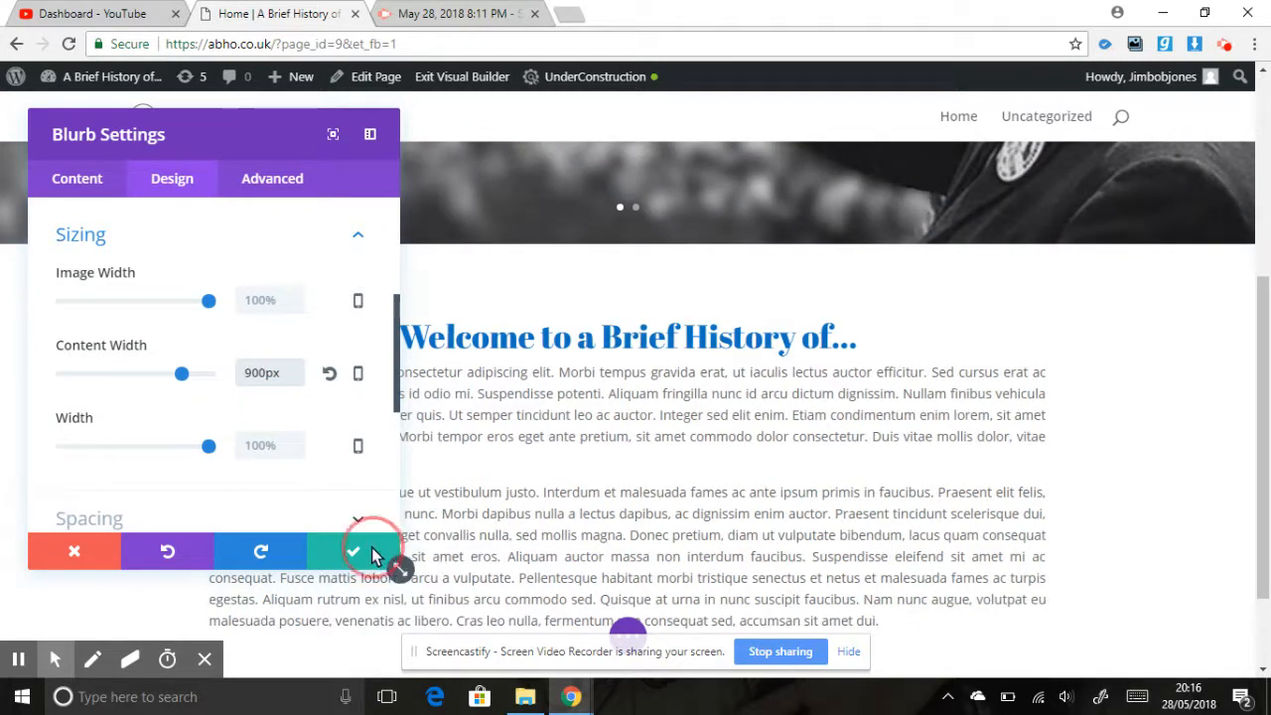
Step: Insert a blank line before the first Lorem ipsum paragraph to separate it from the welcome title
left_click_drag(1259, 372, 1269, 487)
left_click_drag(1267, 427, 1268, 406)
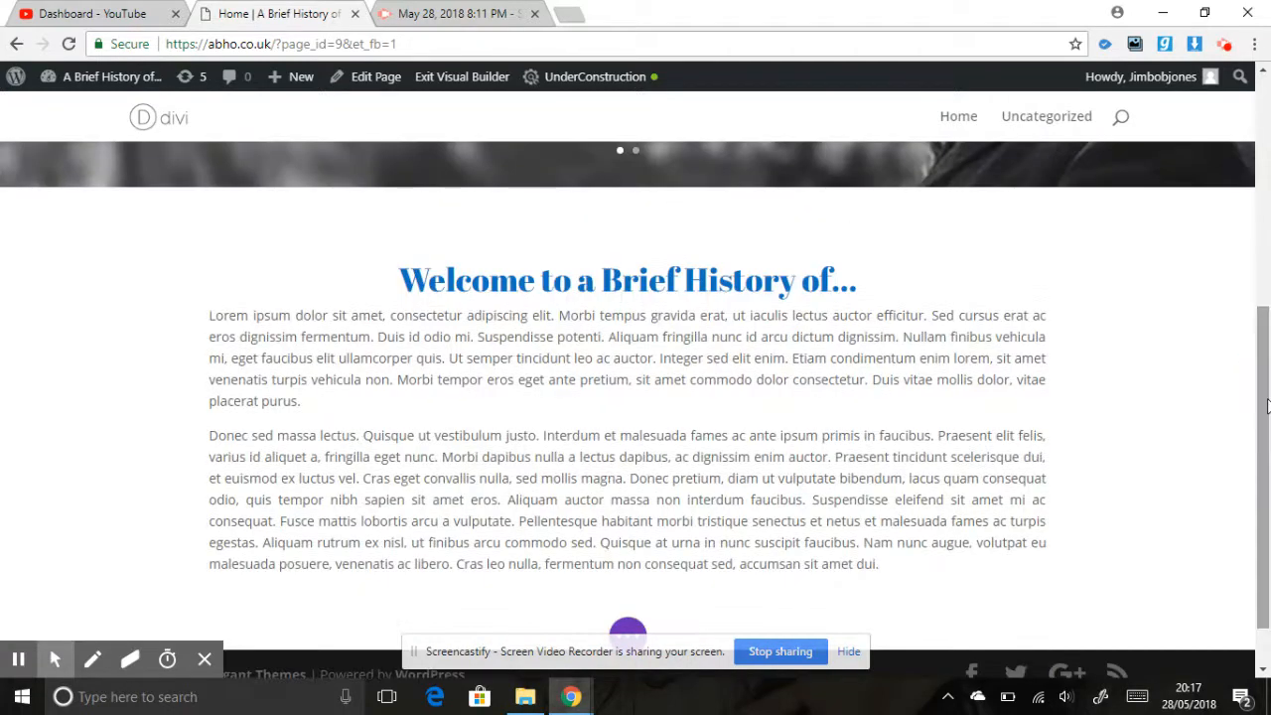
double_click(215, 326)
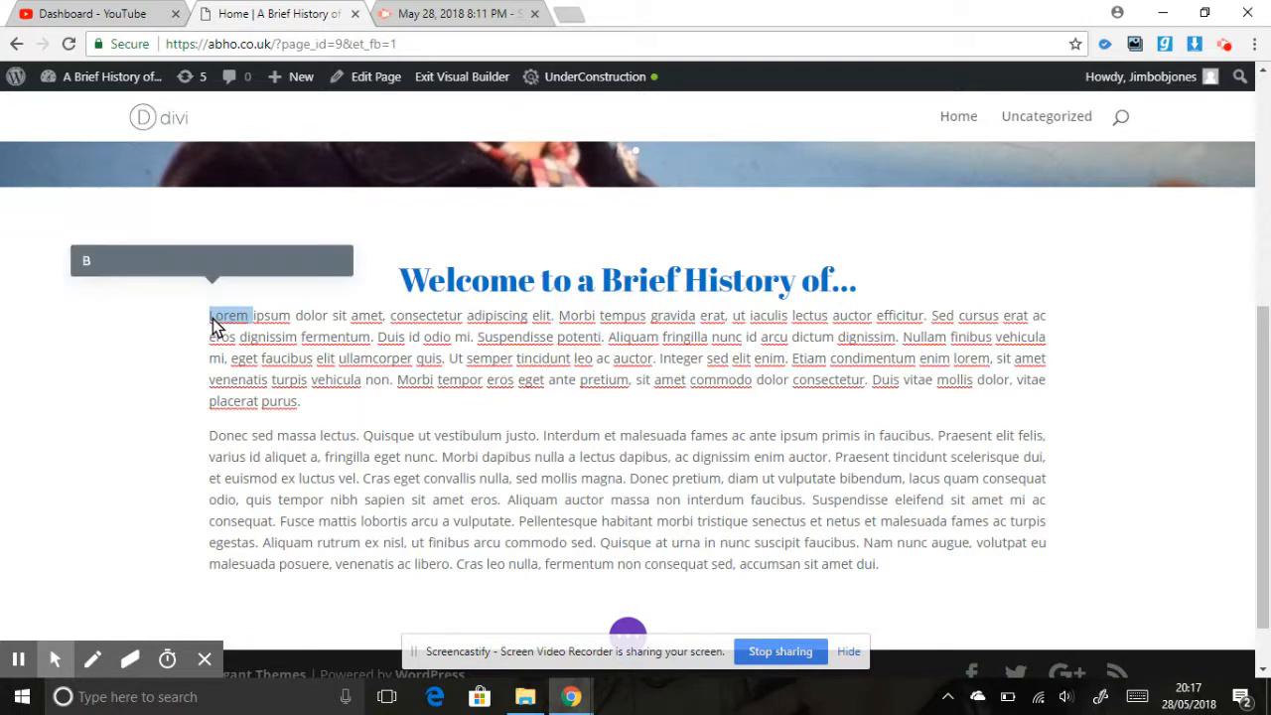
left_click(208, 322)
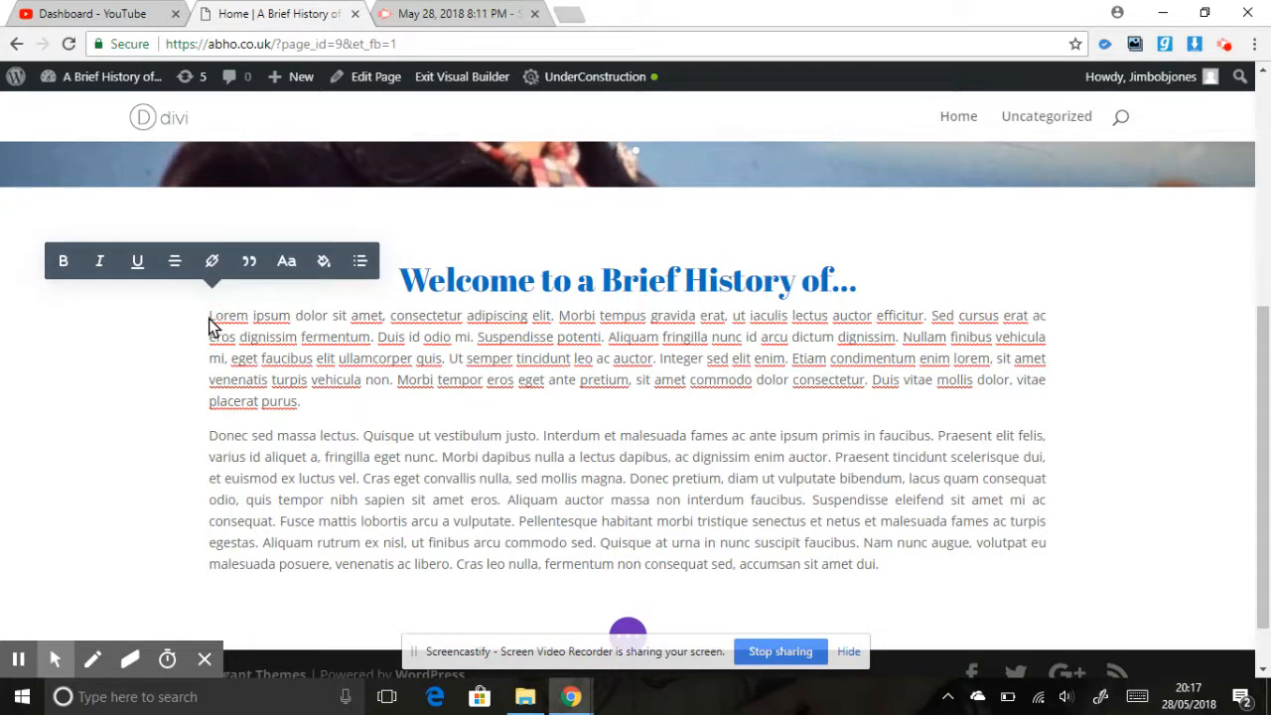
left_click(211, 324)
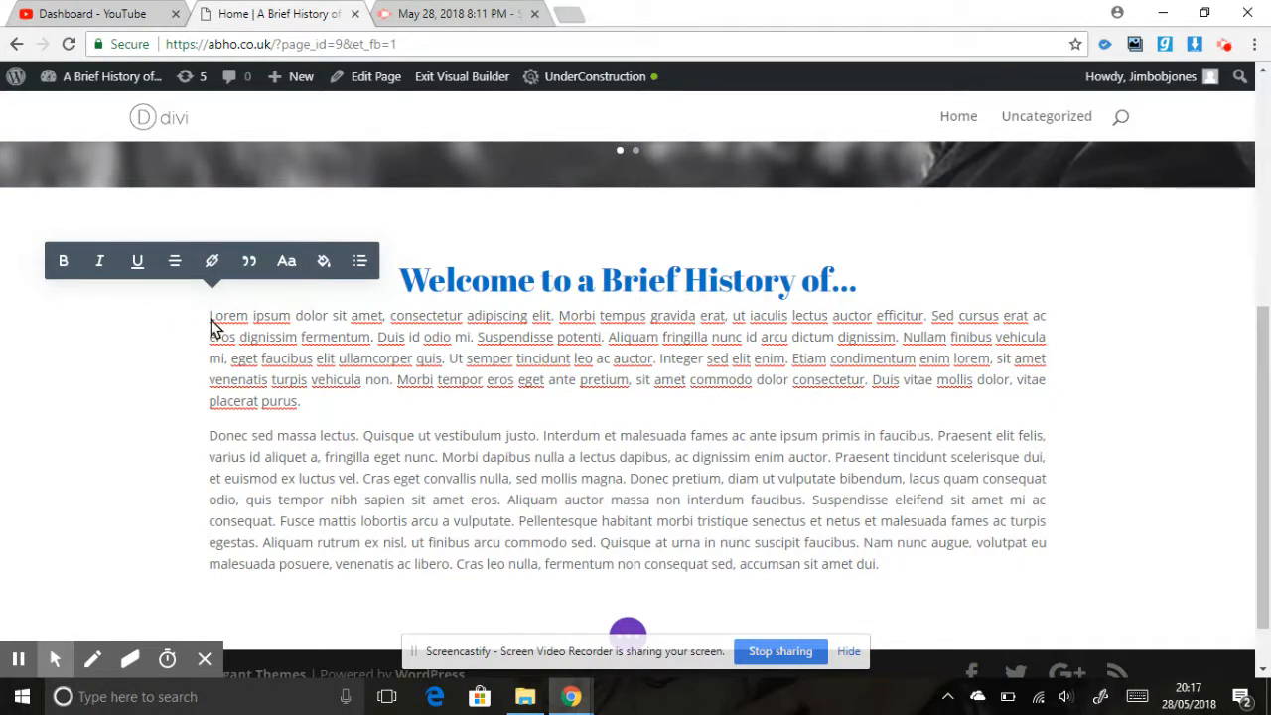
double_click(211, 325)
left_click(212, 326)
key("Return")
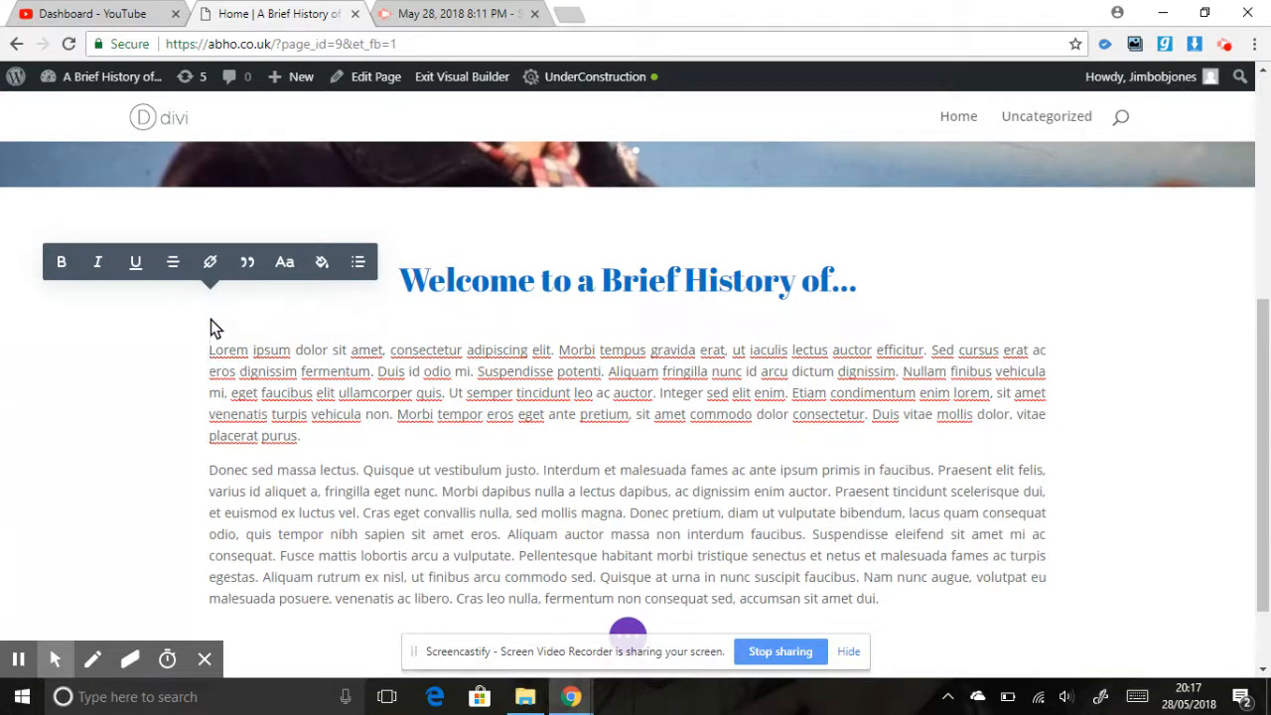
mouse_move(1266, 415)
left_mouse_down()
mouse_move(1267, 480)
mouse_move(1266, 209)
mouse_move(1262, 421)
left_mouse_up()
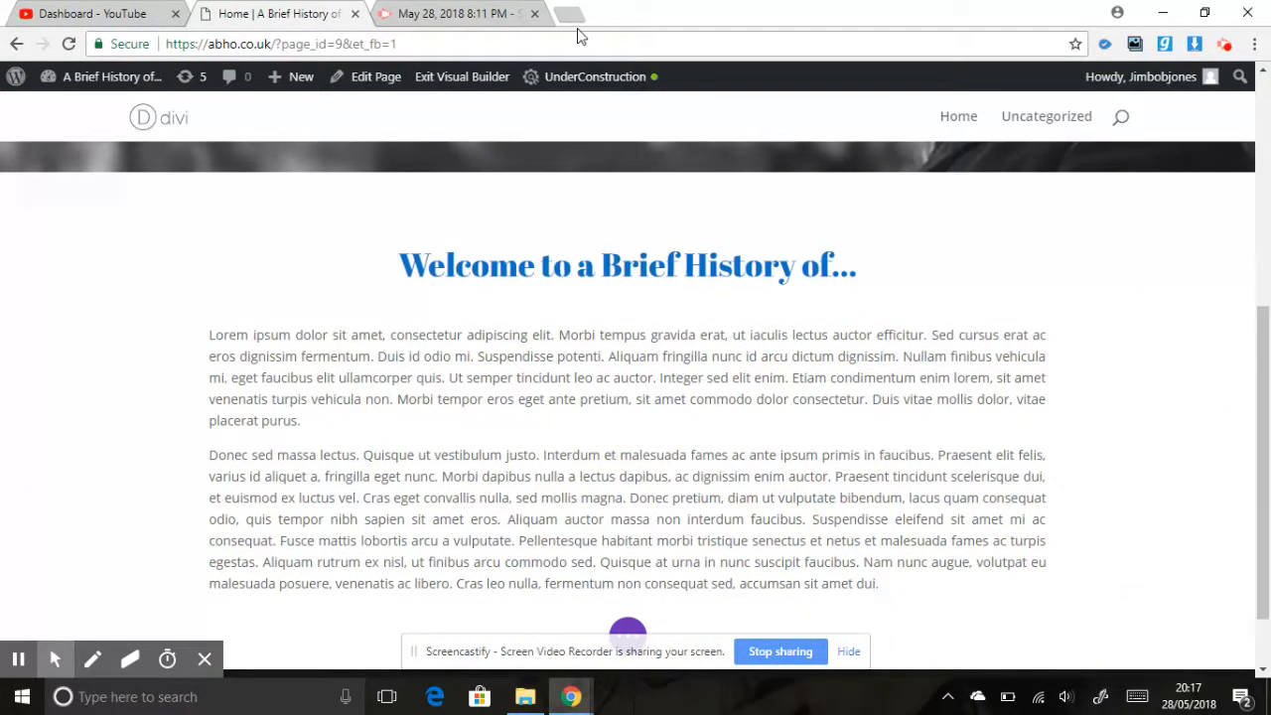
left_click(1228, 44)
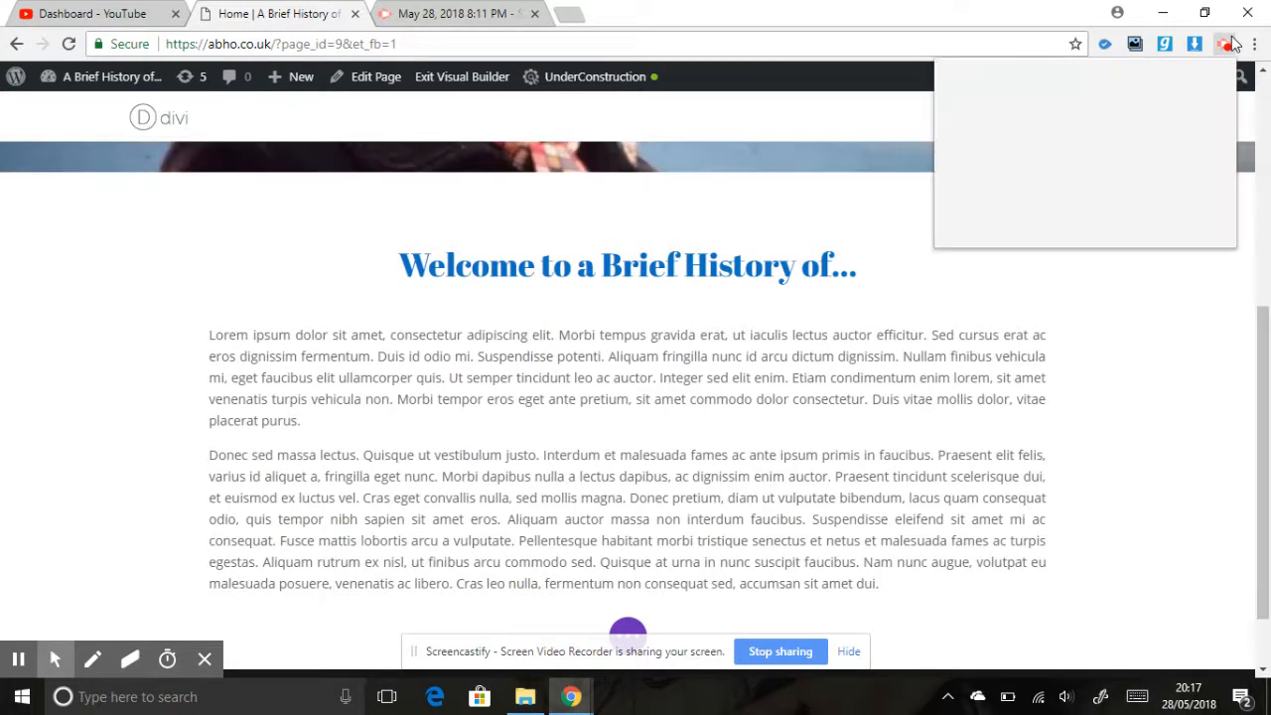